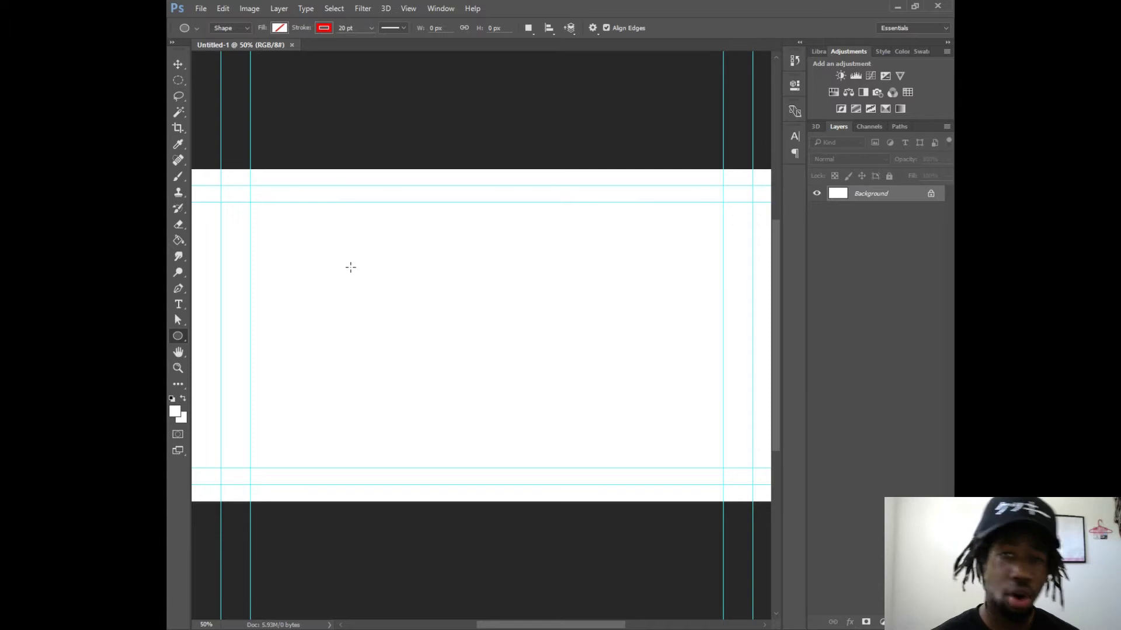
- Draw a circle about 328 px wide with no fill and a red 20 pt outline near the canvas's upper-left corner
drag(285, 224, 348, 270)
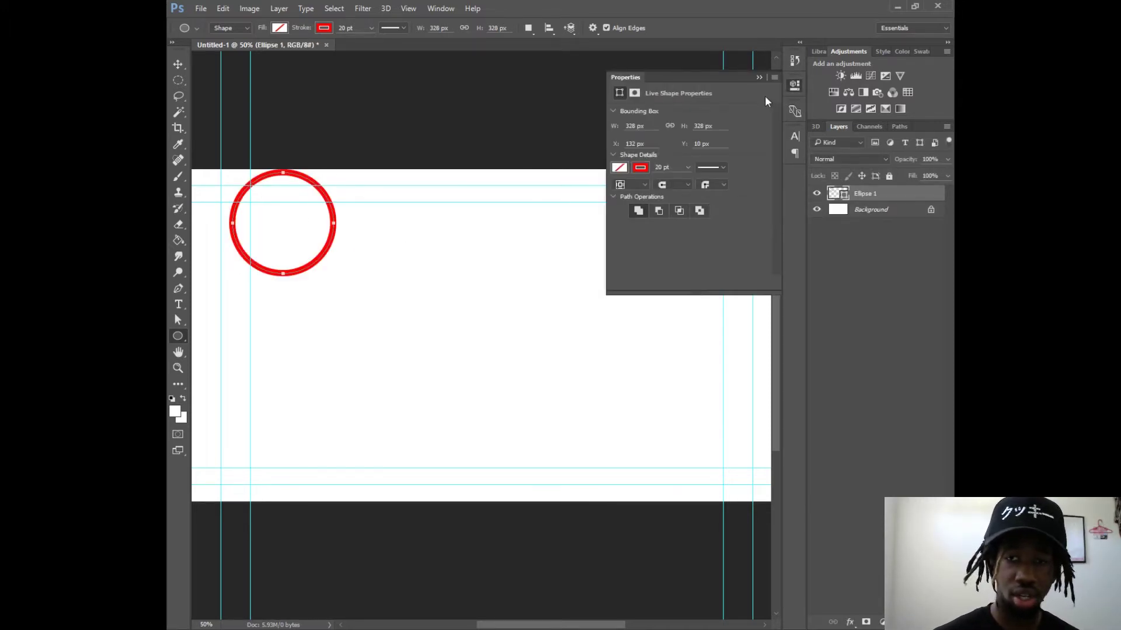
click(759, 77)
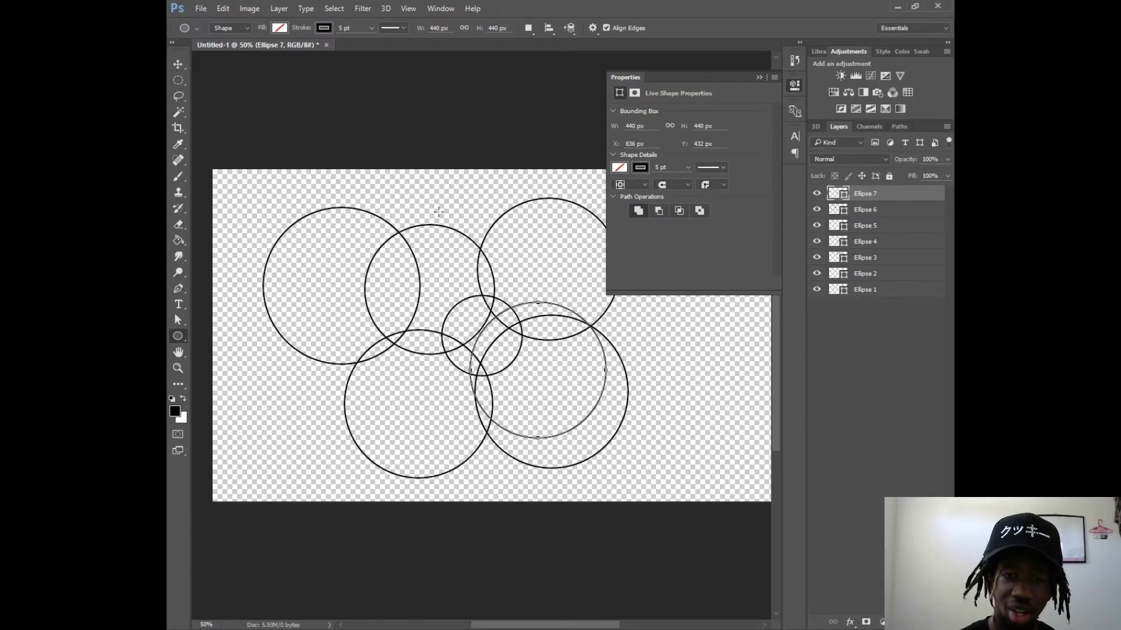
- Add small circles to the upper middle of the circle cluster, one about 252 px wide, and delete the Ellipse 8 shape
mouse_move(438, 212)
mouse_down()
mouse_move(470, 204)
mouse_move(458, 253)
mouse_move(480, 233)
mouse_up()
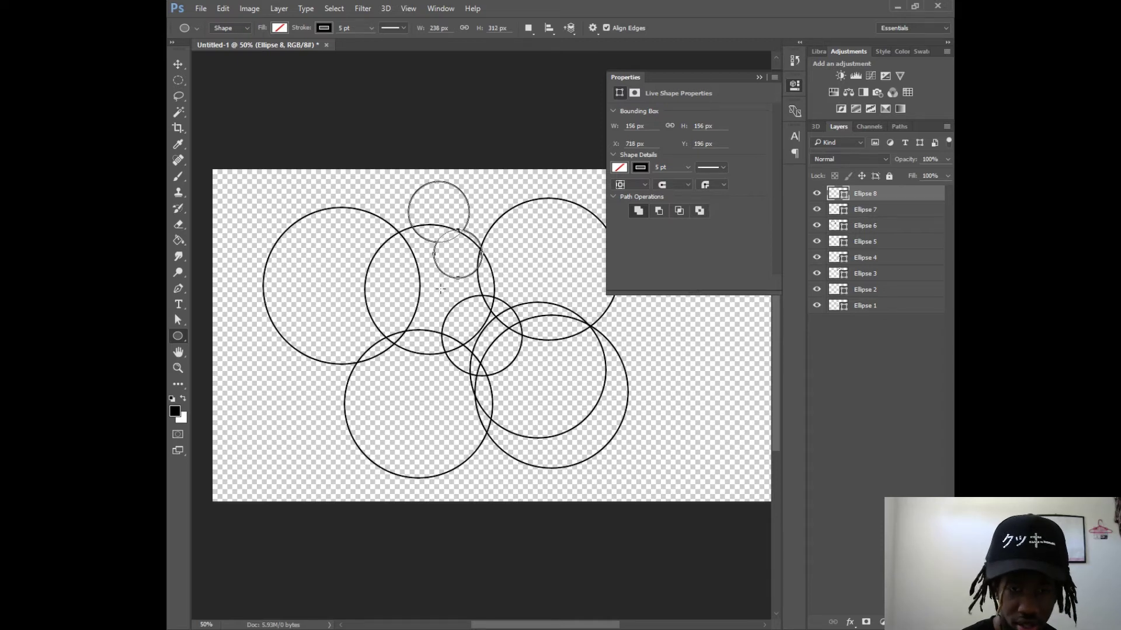
drag(441, 291, 576, 250)
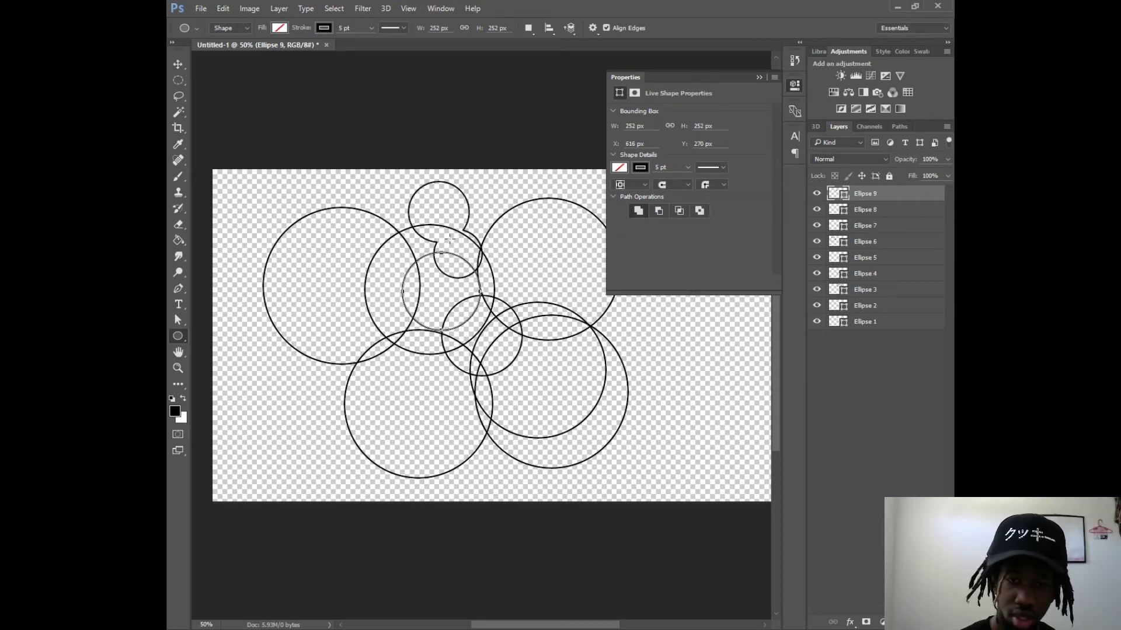
click(881, 215)
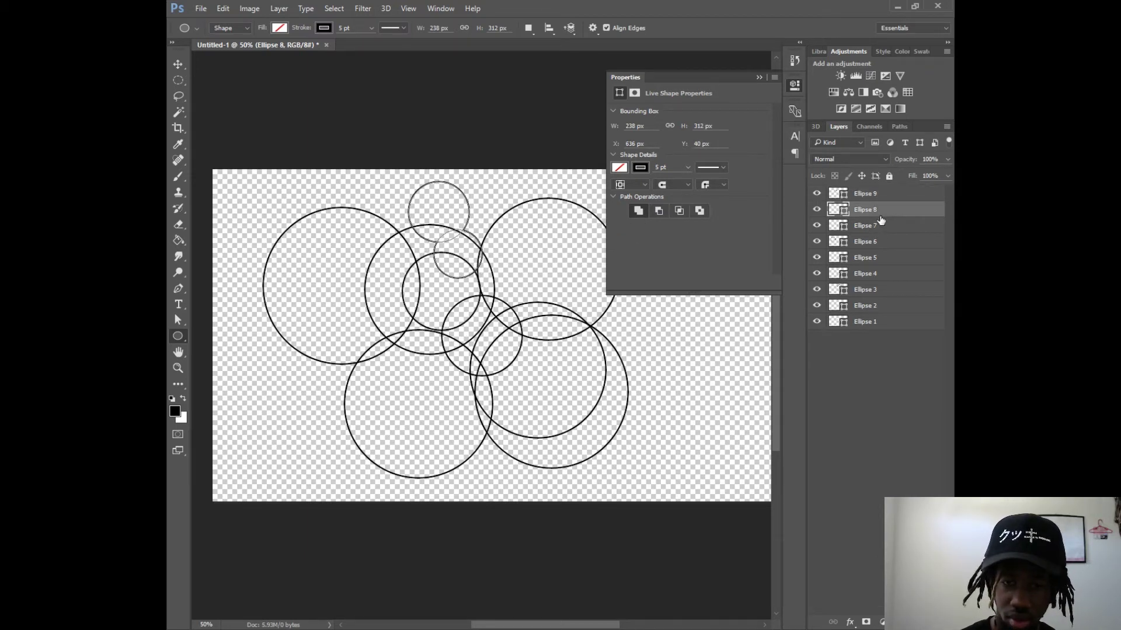
key(Delete)
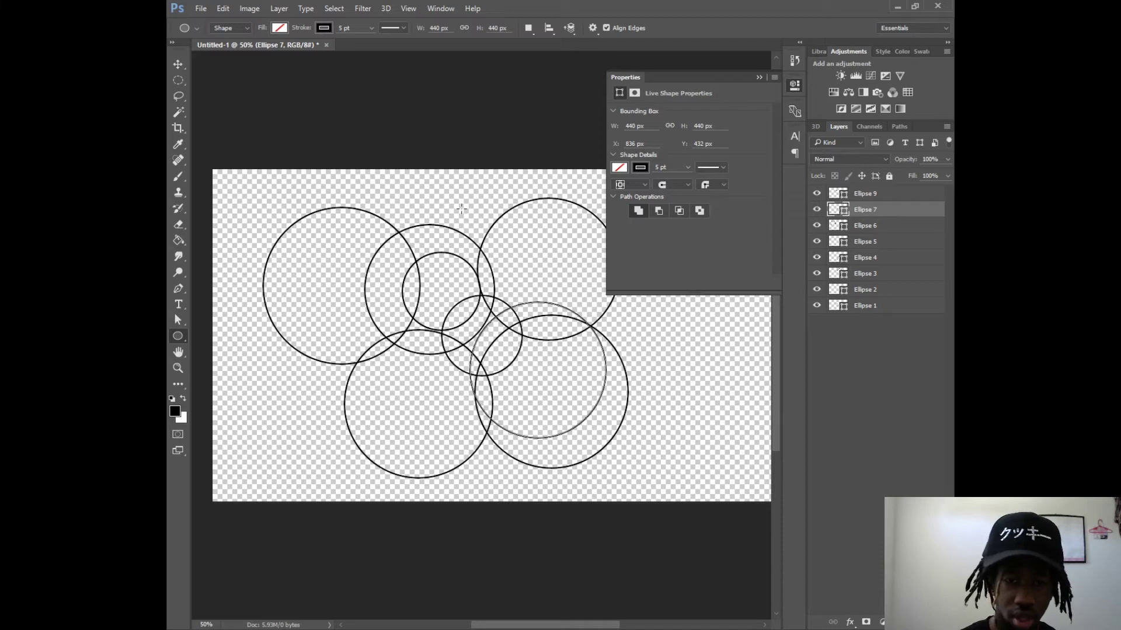
- Draw five more overlapping circles of varying sizes above, inside and on both sides of the cluster
mouse_move(441, 220)
mouse_down()
mouse_move(490, 267)
mouse_move(480, 245)
mouse_move(484, 262)
mouse_move(548, 292)
mouse_up()
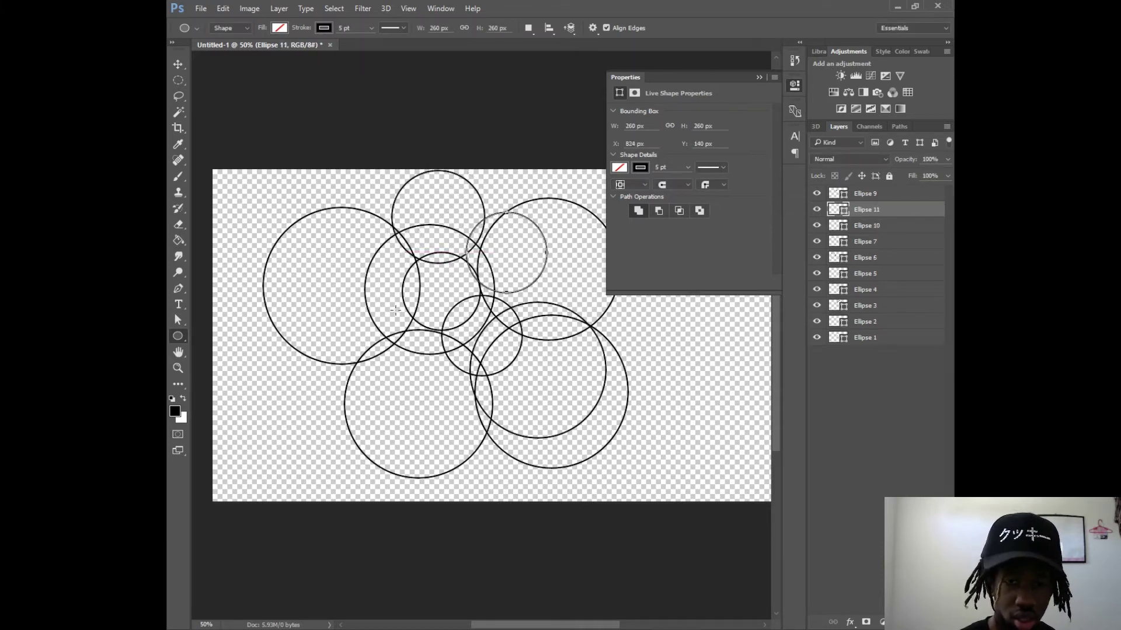
drag(626, 312, 680, 366)
drag(317, 385, 411, 479)
mouse_move(397, 313)
mouse_down()
mouse_move(467, 315)
mouse_move(440, 357)
mouse_up()
click(866, 400)
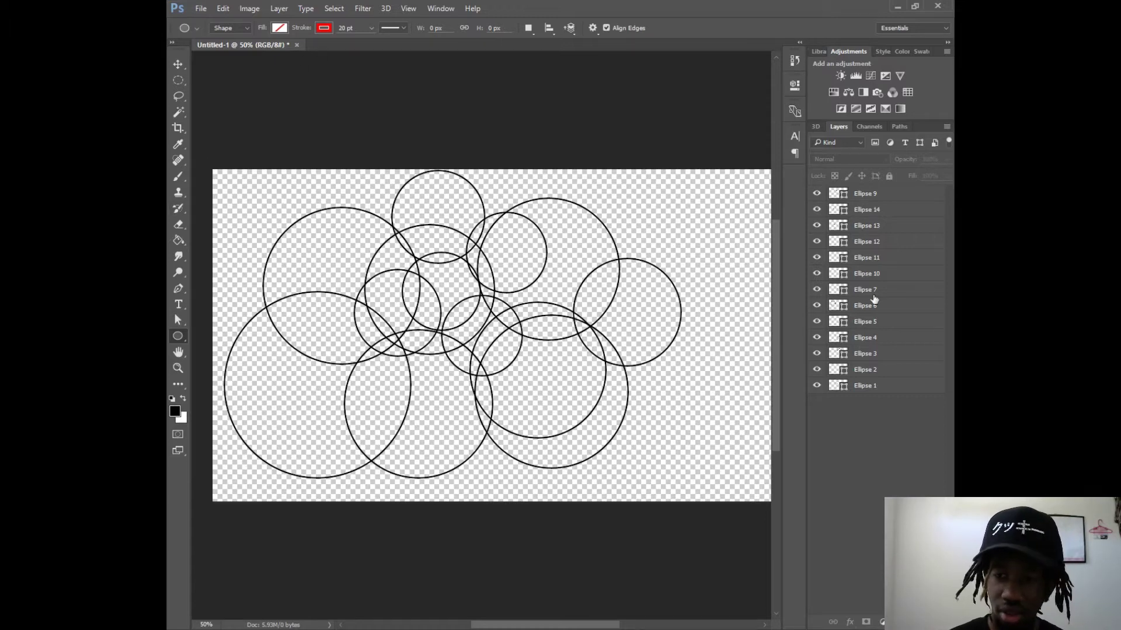
- Merge all the ellipse layers, from Ellipse 9 down to Ellipse 1, into a single layer
click(891, 195)
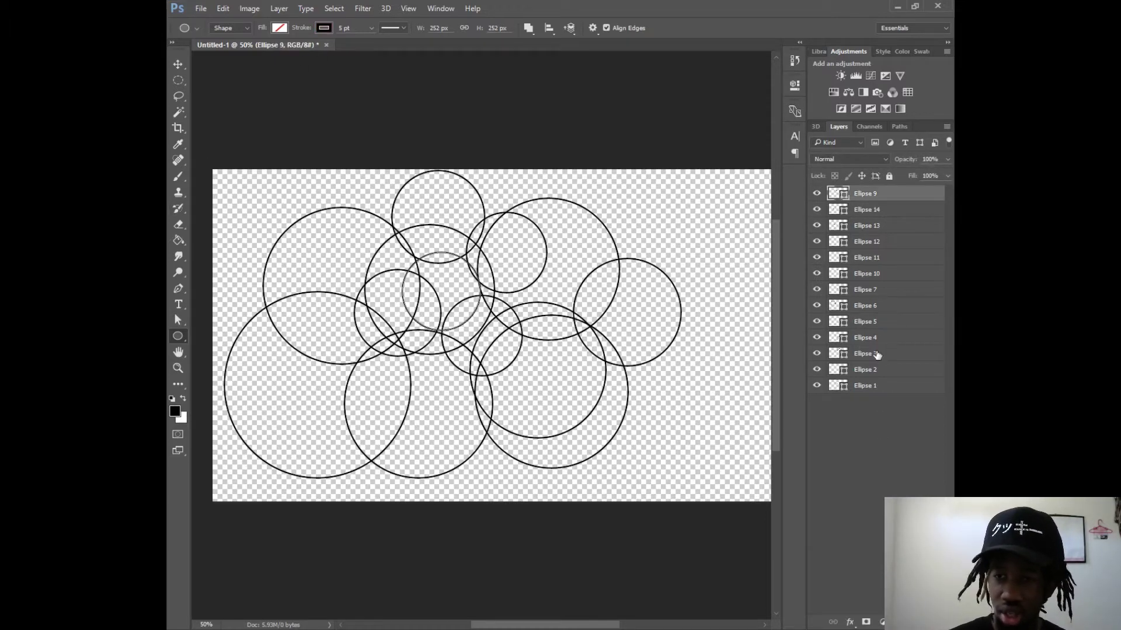
shift+click(883, 385)
key(ctrl+e)
- Fill the overlapping regions in the middle of the cluster and the leaf-shaped overlap below them with black
key(g)
click(386, 265)
click(386, 327)
click(382, 374)
click(415, 342)
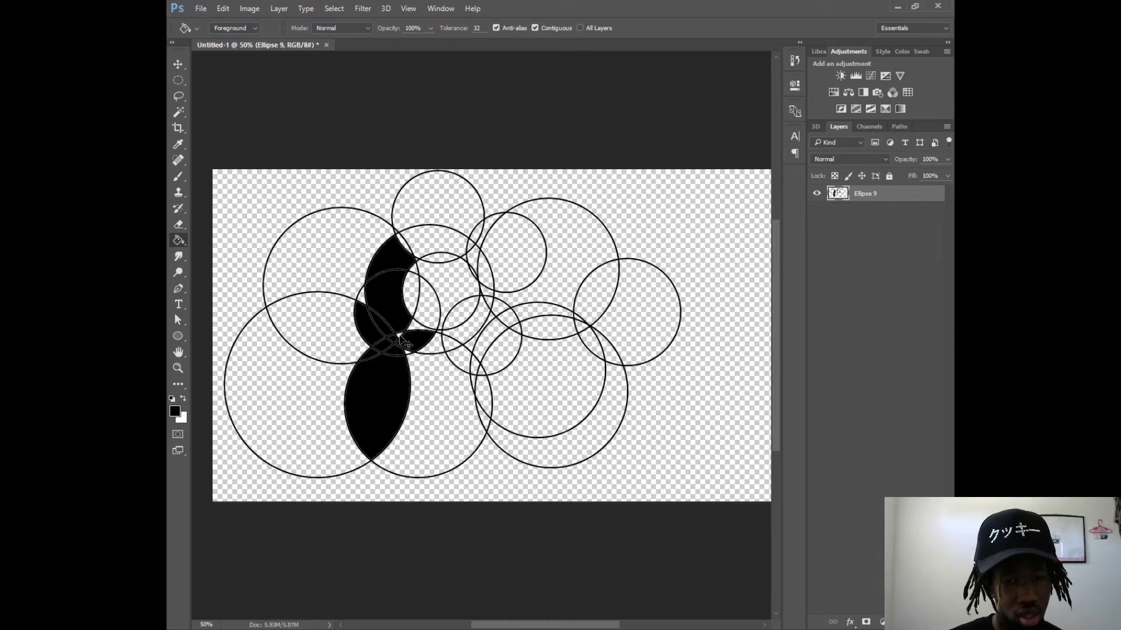
click(424, 326)
click(437, 292)
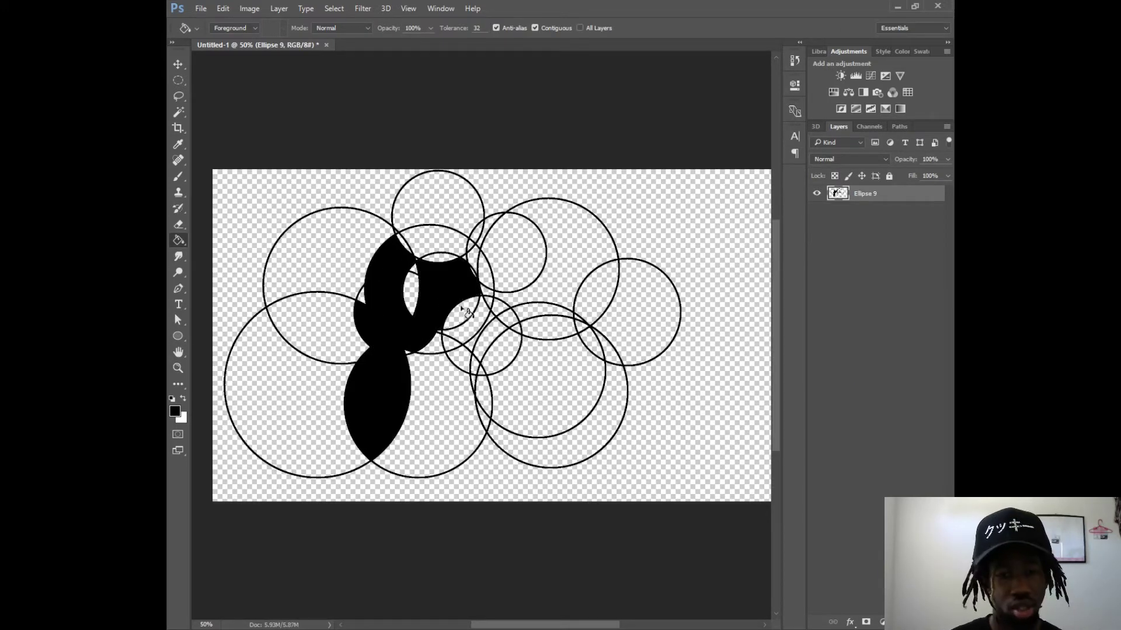
click(467, 318)
click(416, 289)
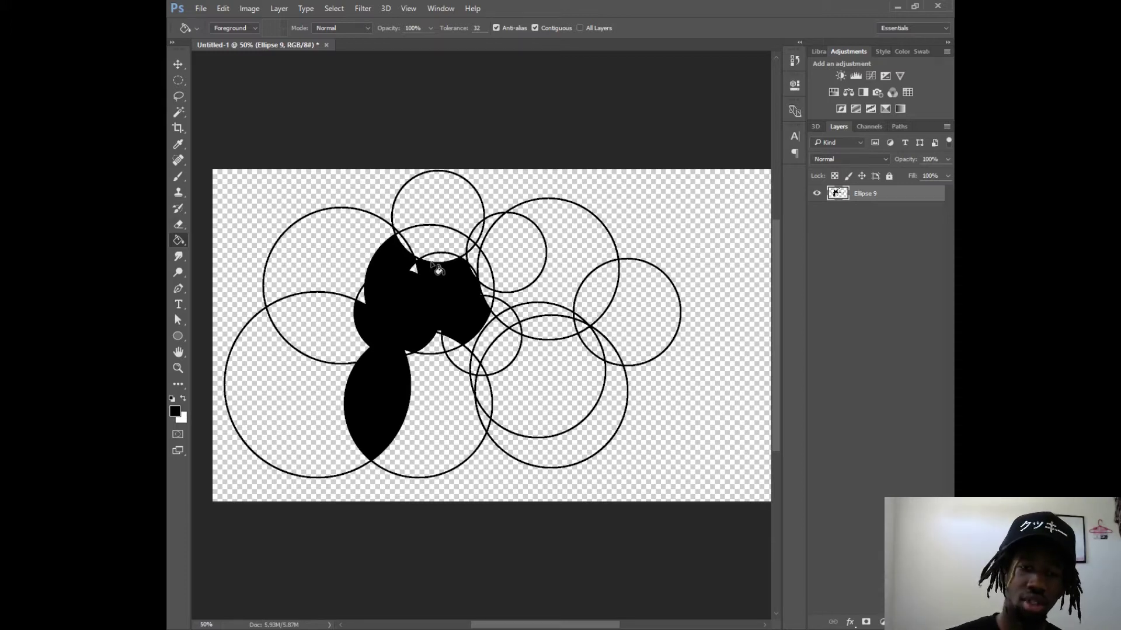
- Fill the upper crescent, the lower-right lobe, the left leaf-shaped overlap and the top circle with black
click(447, 244)
click(411, 247)
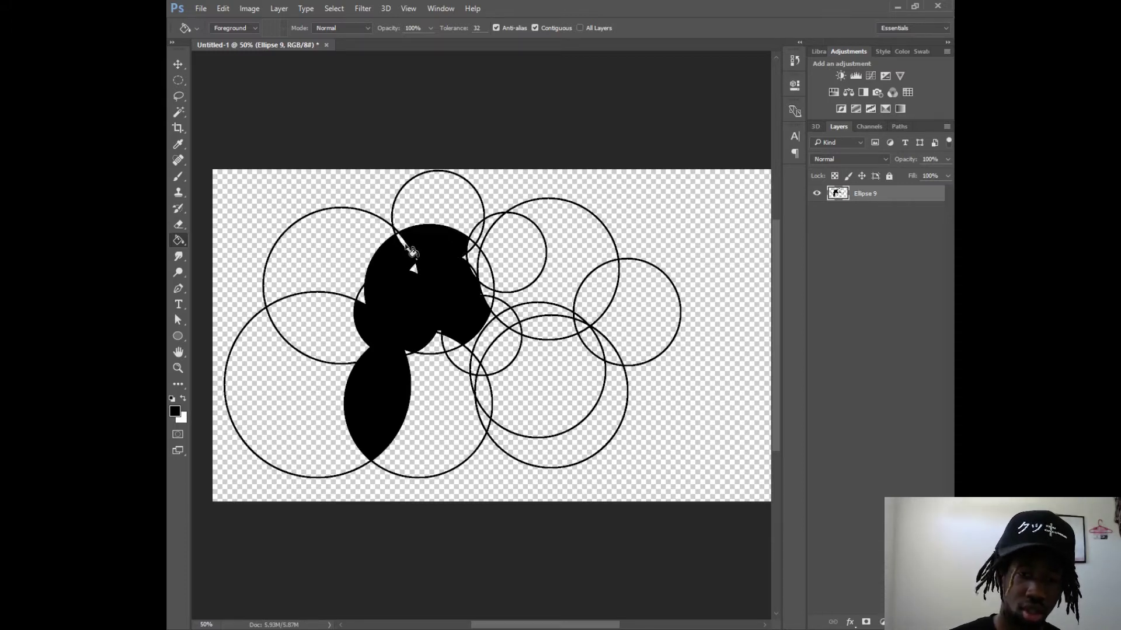
click(414, 270)
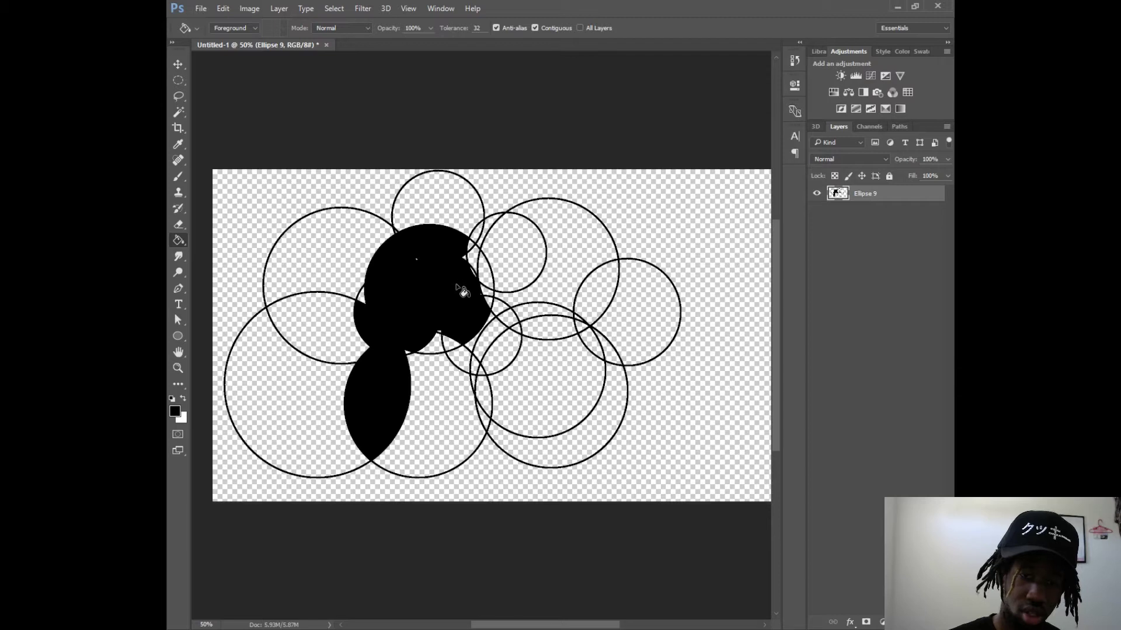
click(467, 337)
click(522, 366)
click(342, 356)
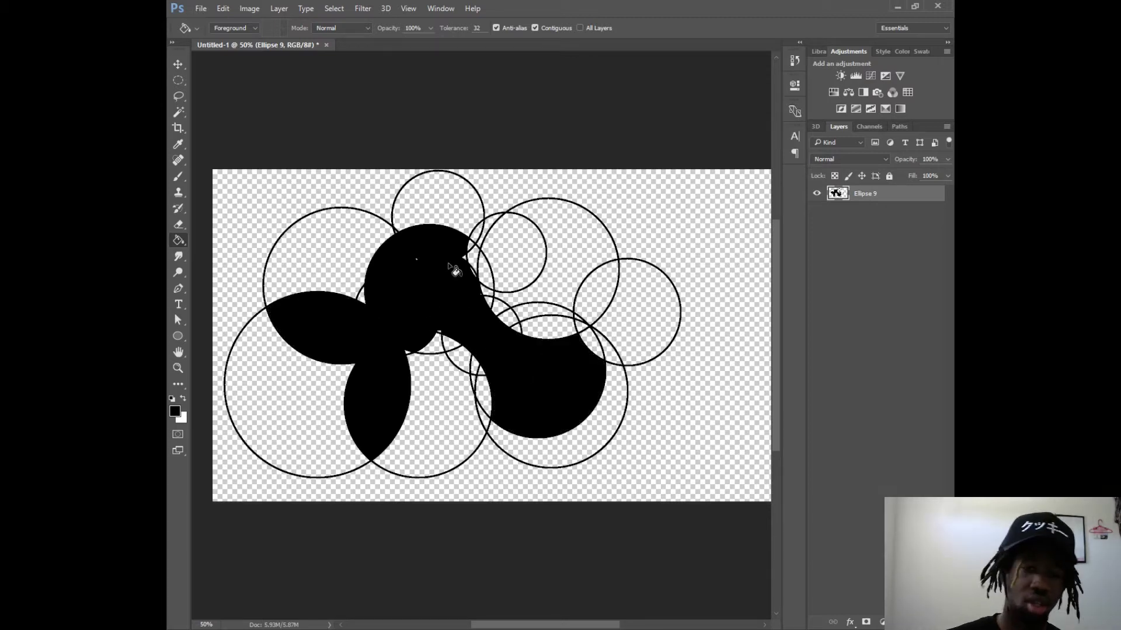
click(453, 222)
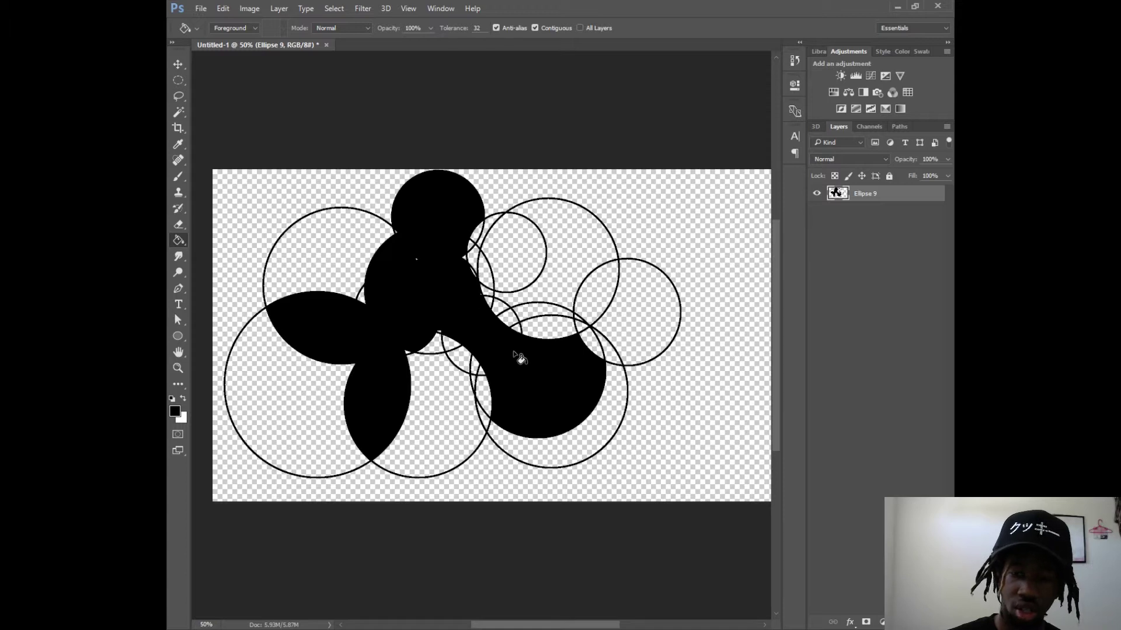
- Try filling the regions above and beside the lower-right lobe with black
click(559, 337)
key(ctrl+z)
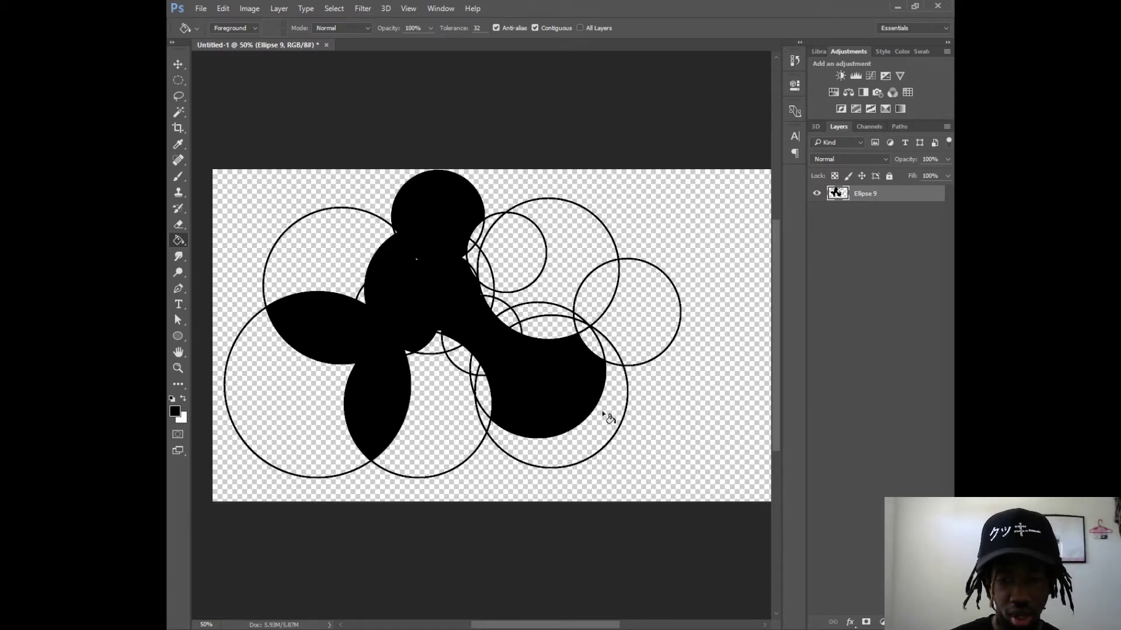
click(602, 411)
key(ctrl+z)
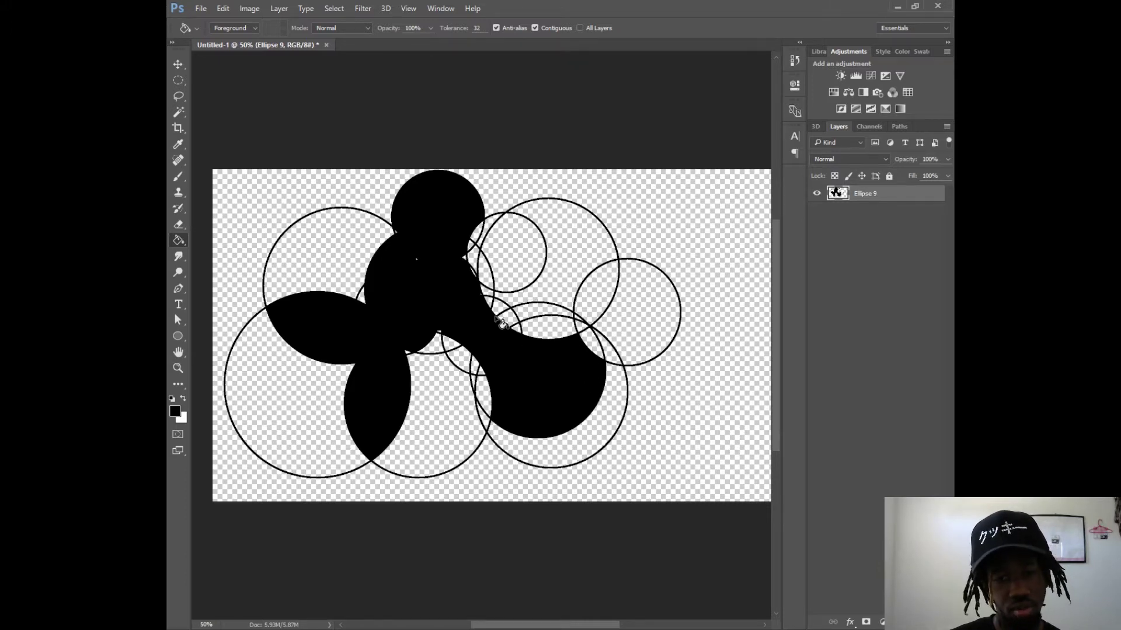
- Fill the rounded segment under the neck and the small circle right of the top circle with black
click(471, 362)
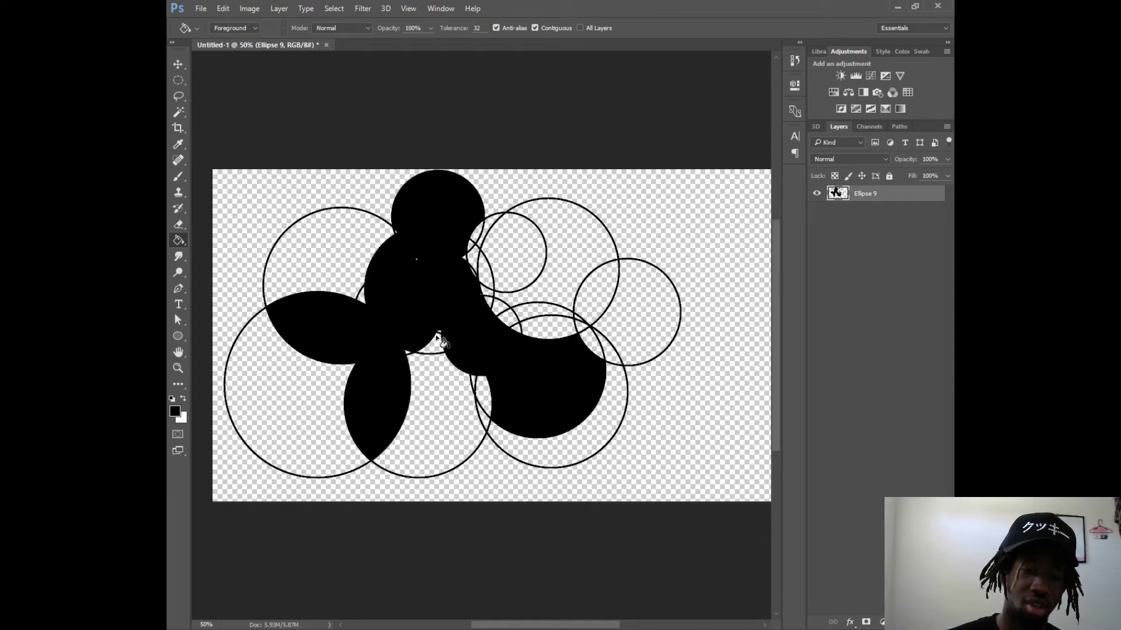
key(ctrl+z)
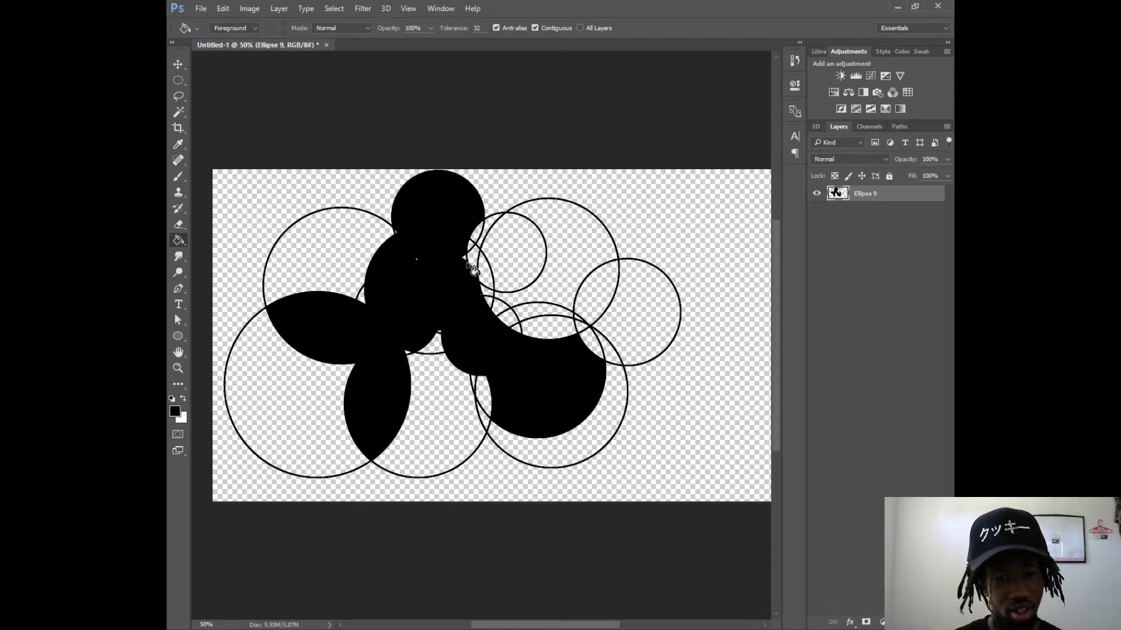
click(492, 234)
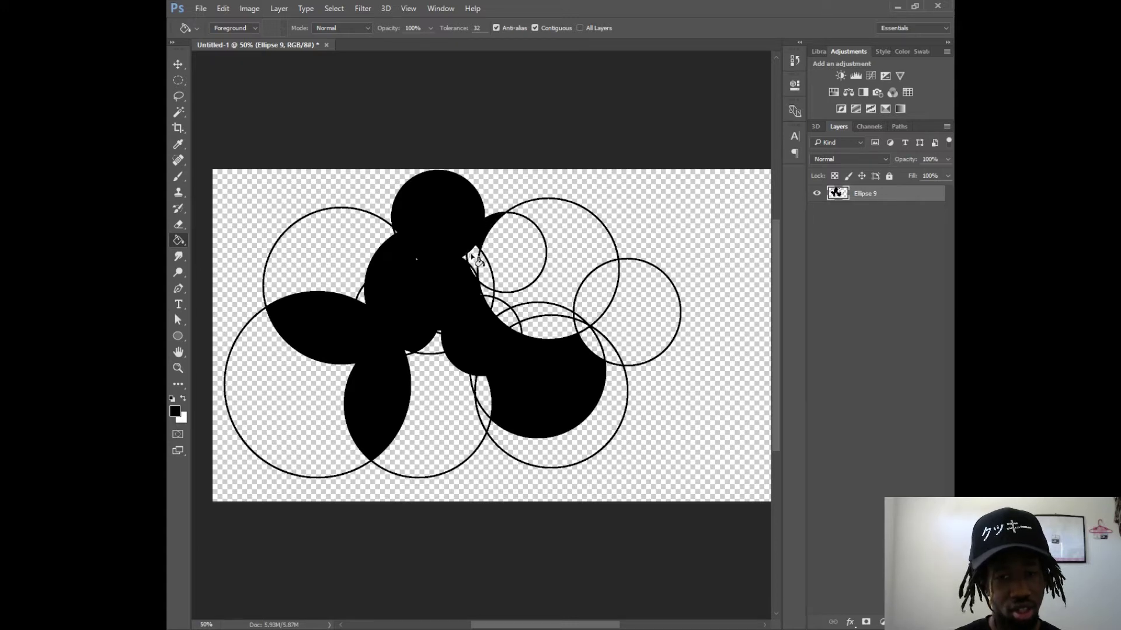
click(497, 260)
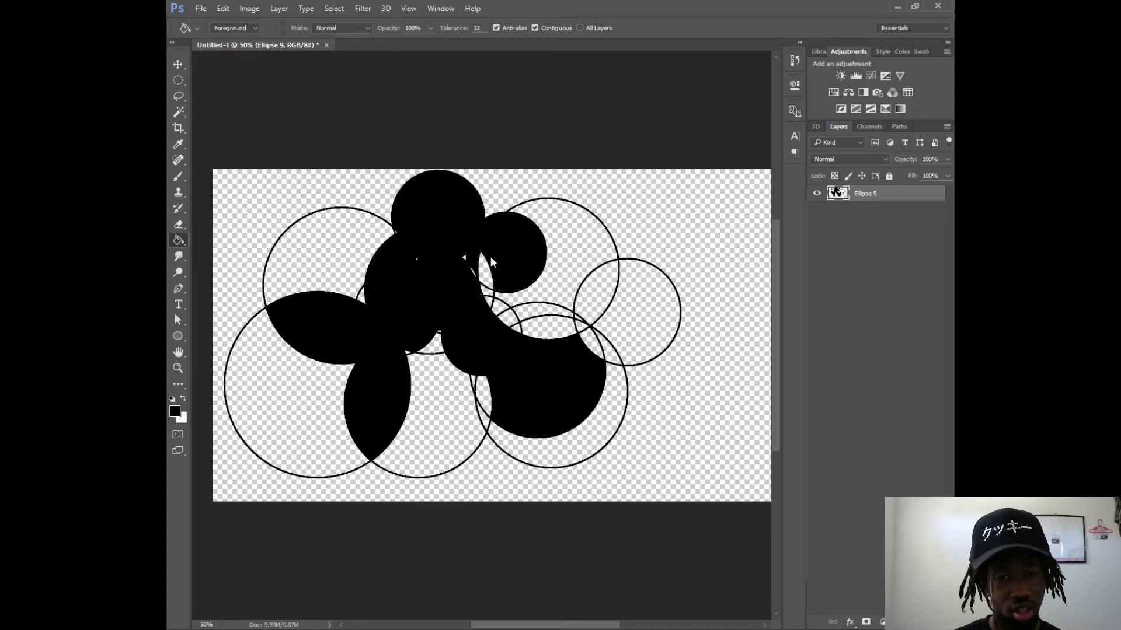
right_click(418, 259)
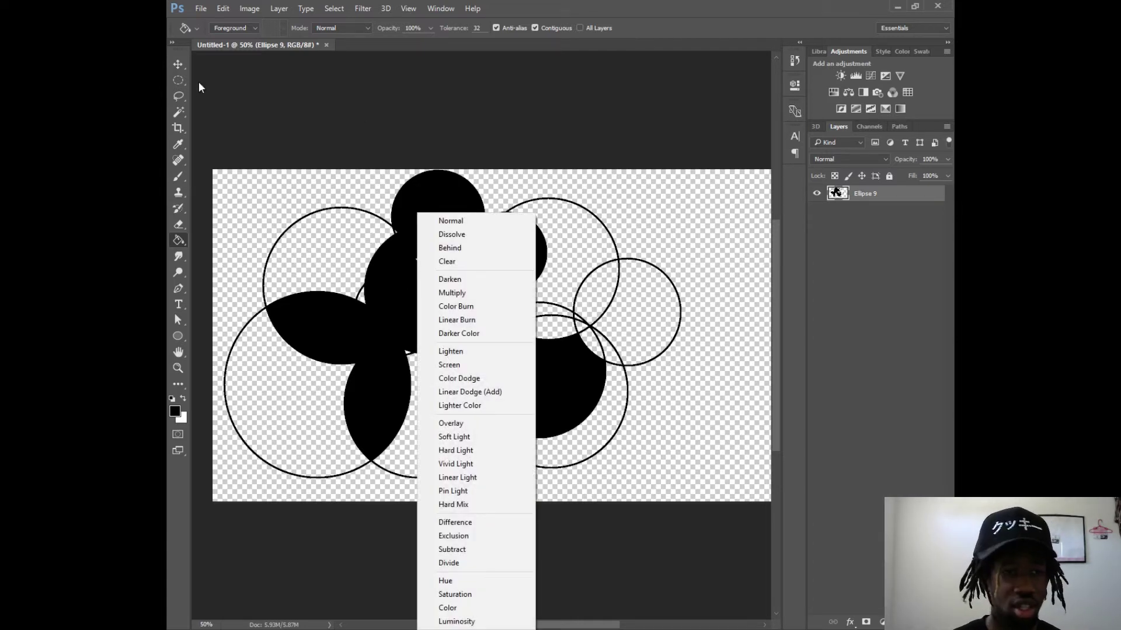
key(Escape)
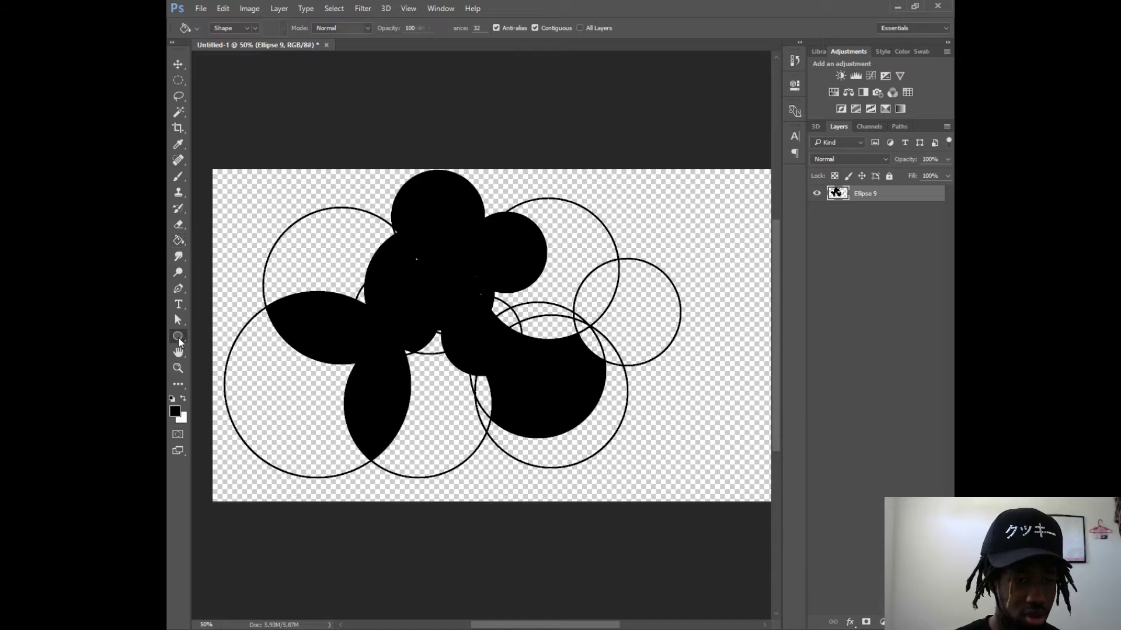
- Draw a black-outlined circle about 436 px wide over the upper-left of the artwork and merge it into the artwork layer
click(178, 337)
click(225, 359)
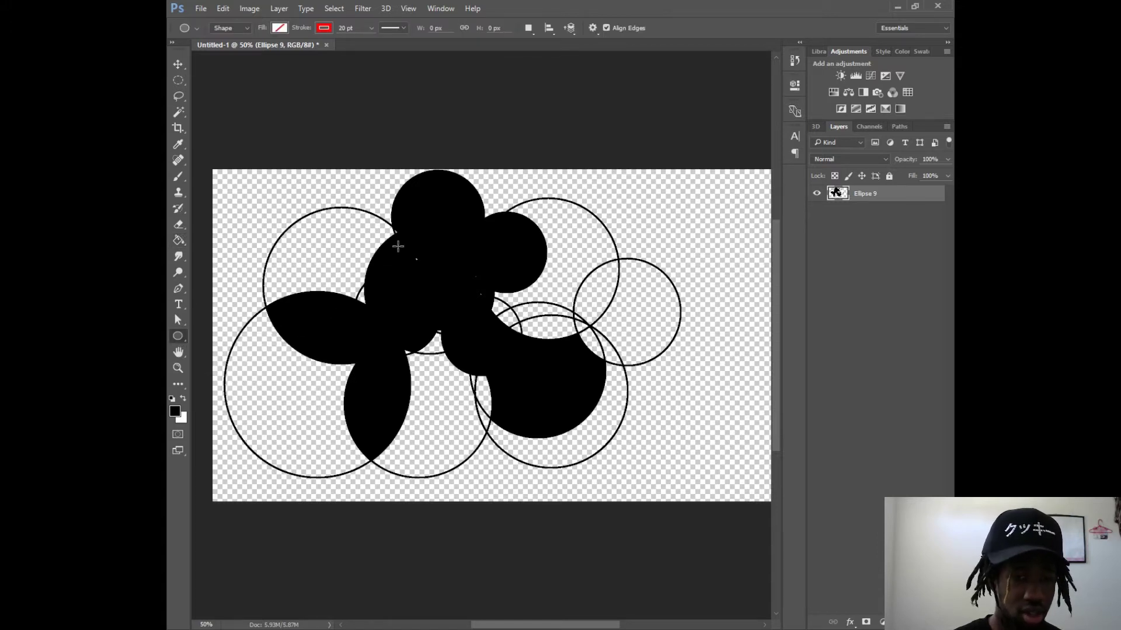
drag(352, 201, 419, 269)
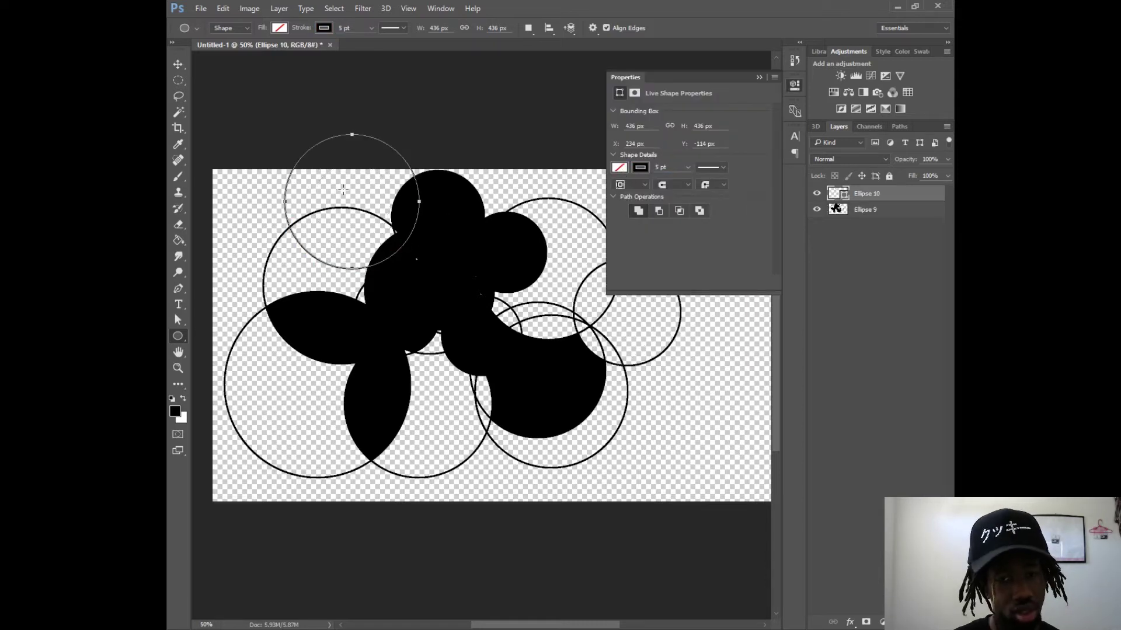
right_click(864, 195)
click(759, 432)
- Fill the new leaf-shaped overlap at the artwork's upper left and the small circle at its top with black
key(g)
click(339, 239)
click(502, 193)
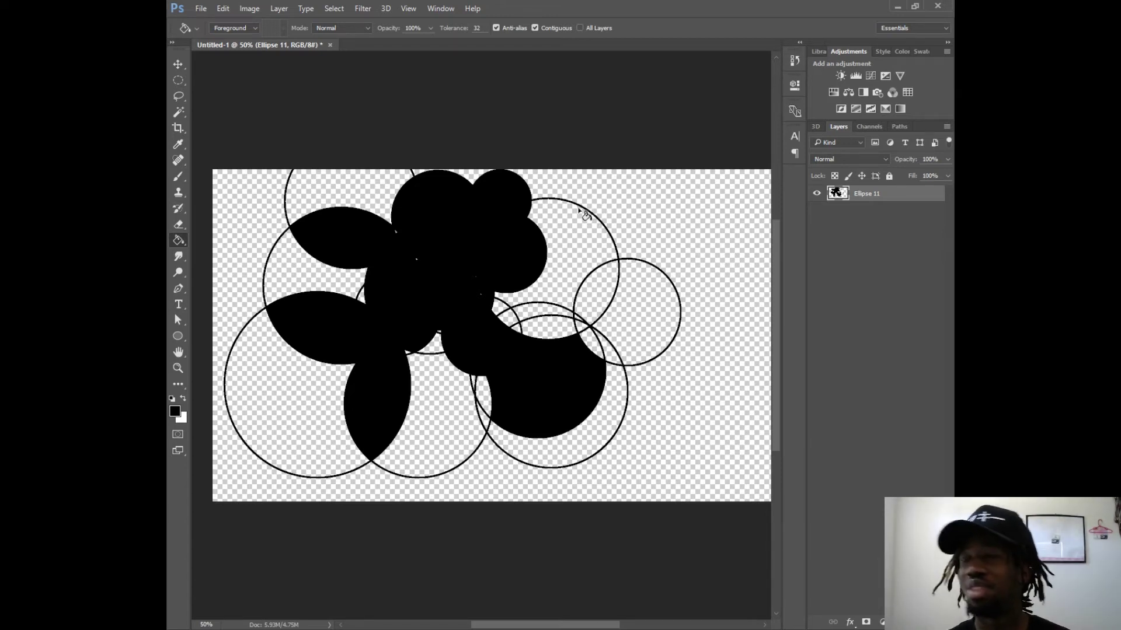
- Reposition the shape on the canvas with the Move tool and clear the layer selection
click(178, 64)
mouse_move(487, 231)
mouse_down()
mouse_move(526, 254)
mouse_move(540, 242)
mouse_move(524, 250)
mouse_up()
click(887, 216)
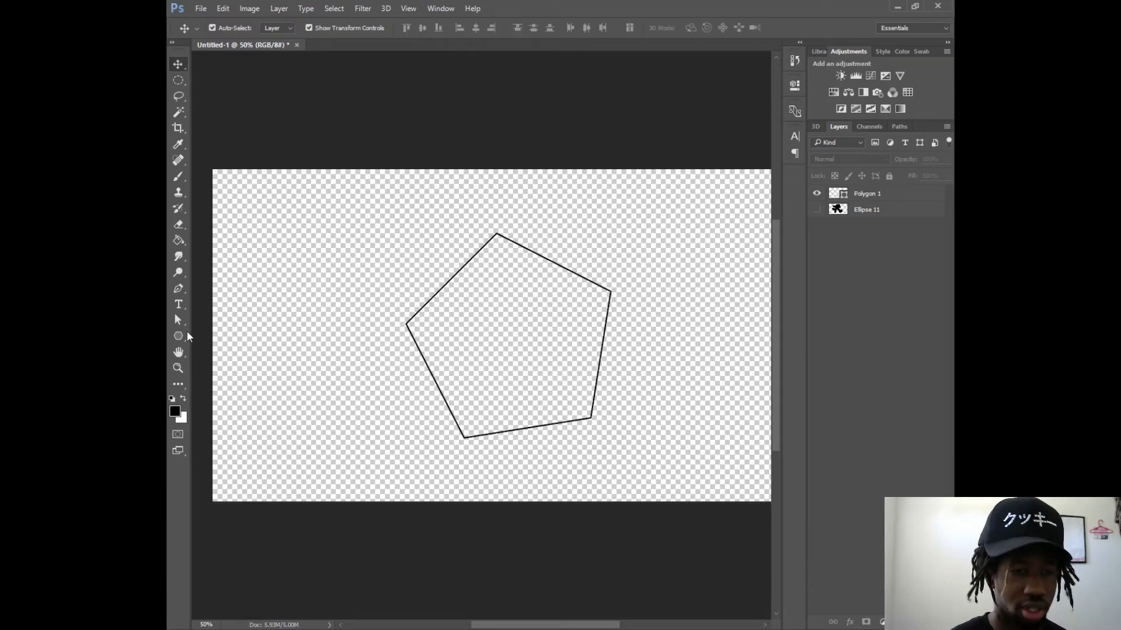
- Draw three circles on the pentagon: one about 356 px wide at its top corner, one over its center and a small one at its left corner
click(180, 335)
drag(183, 336, 239, 359)
drag(428, 217, 484, 272)
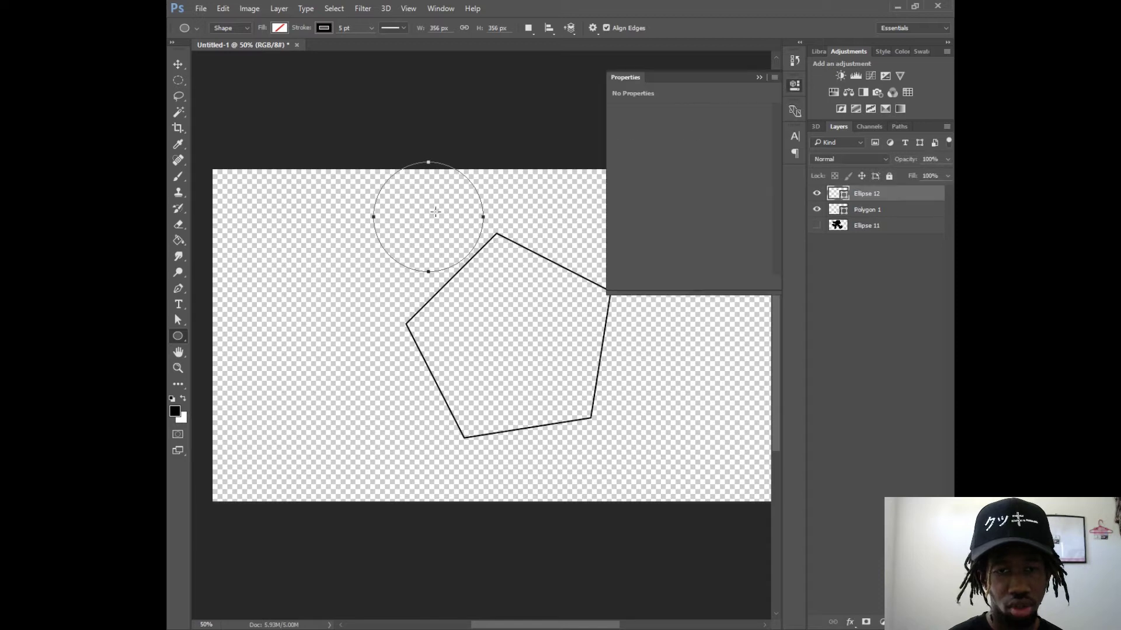
key(v)
key(u)
drag(499, 334, 440, 276)
drag(420, 327, 389, 296)
- Draw a square about 384 px wide over the pentagon's center and another about 292 px wide over its lower-right part
right_click(178, 336)
click(225, 337)
drag(449, 269, 569, 387)
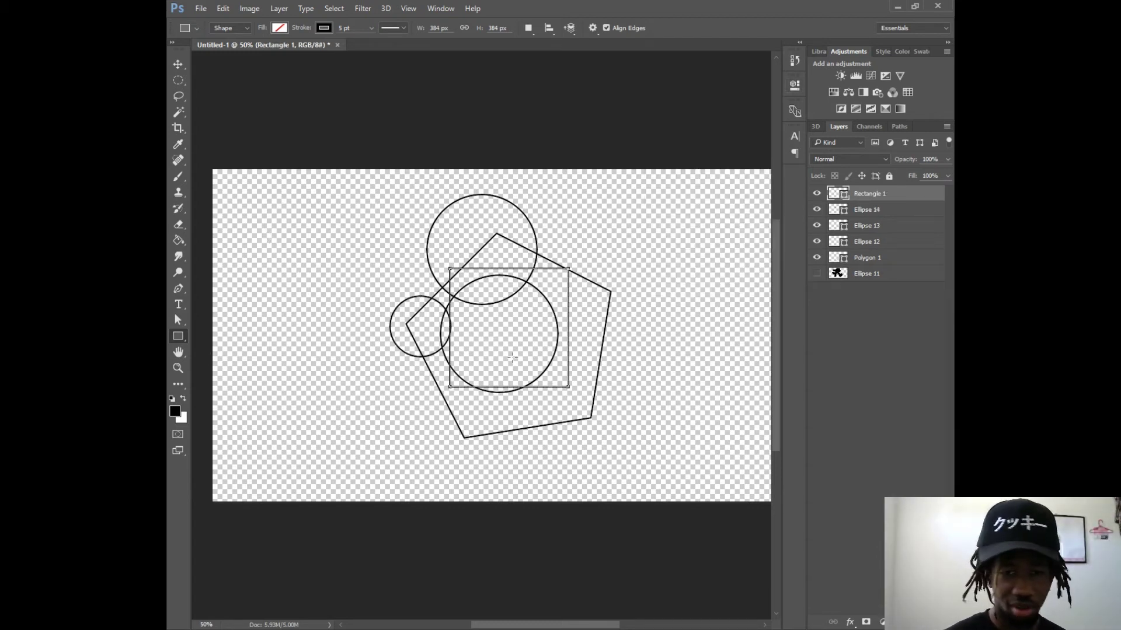
mouse_move(511, 334)
mouse_down()
mouse_move(602, 400)
mouse_move(601, 424)
mouse_up()
click(759, 78)
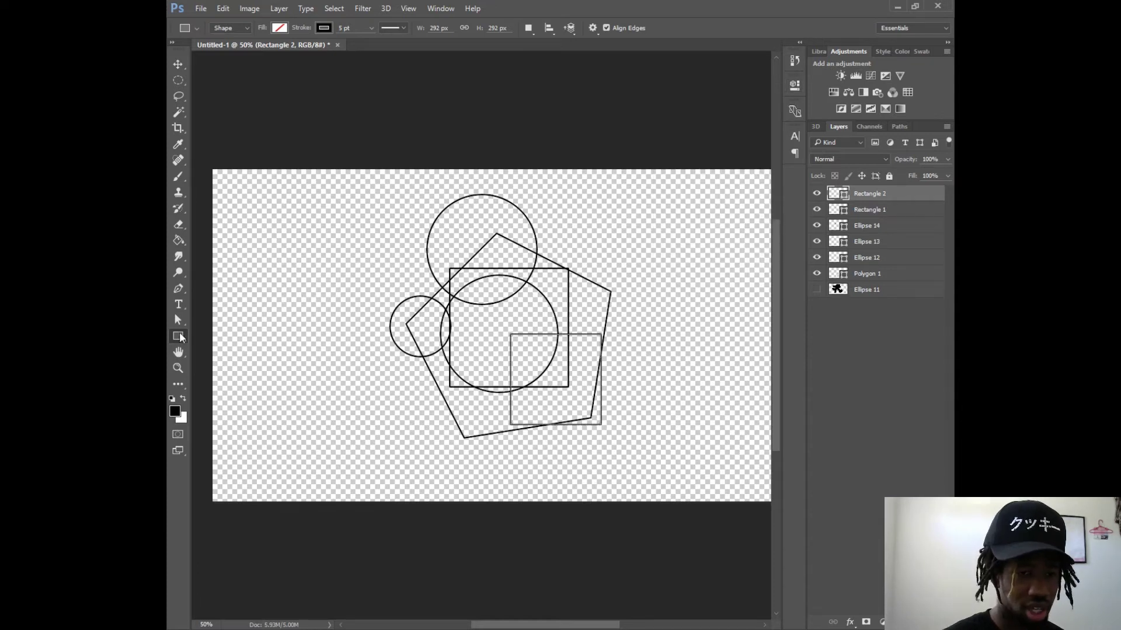
- Draw a circle about 236 px wide inside the central circle and one about 204 px wide at the pentagon's upper-right edge
right_click(179, 336)
click(222, 354)
drag(502, 321, 538, 357)
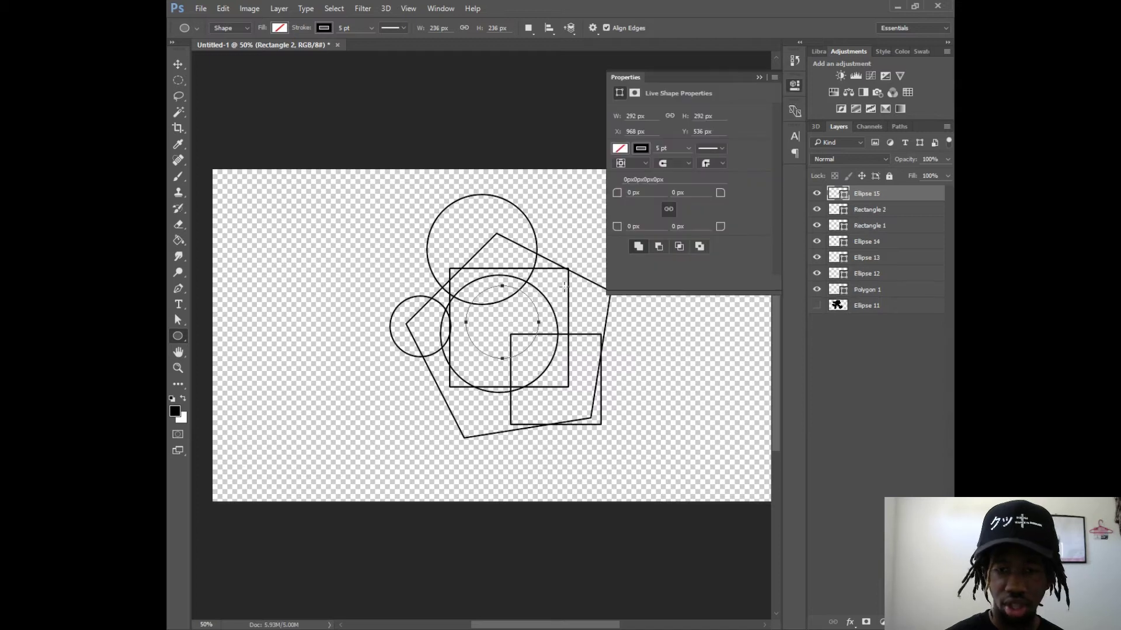
drag(563, 291, 551, 322)
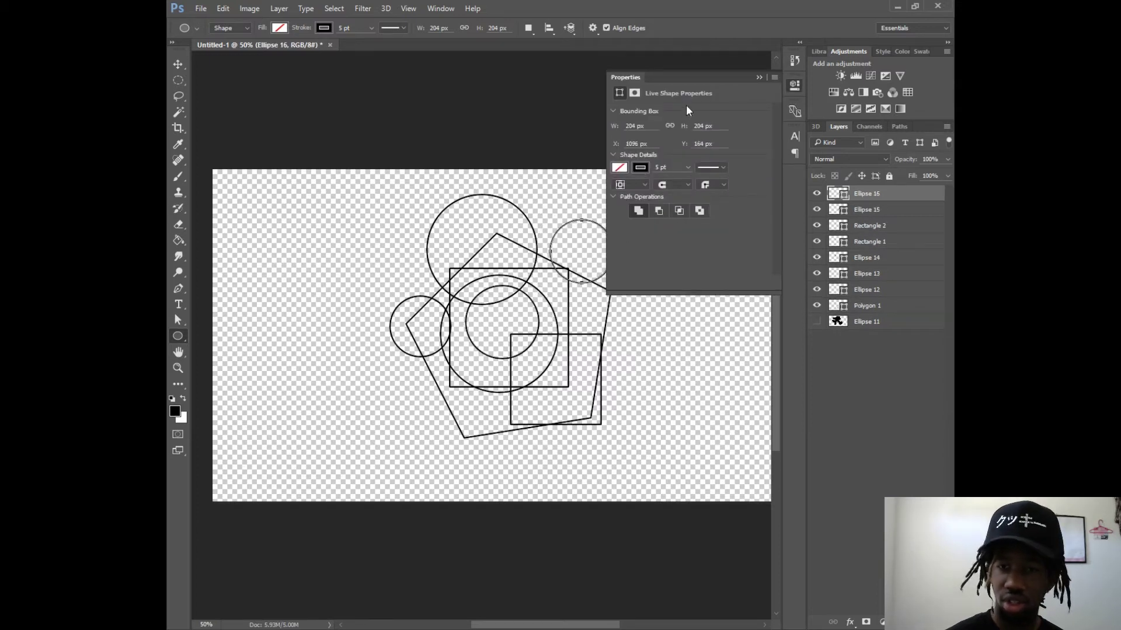
- Draw a five-sided polygon over the design's left side and eight-sided polygons of different sizes over its center and lower left
right_click(177, 334)
click(221, 371)
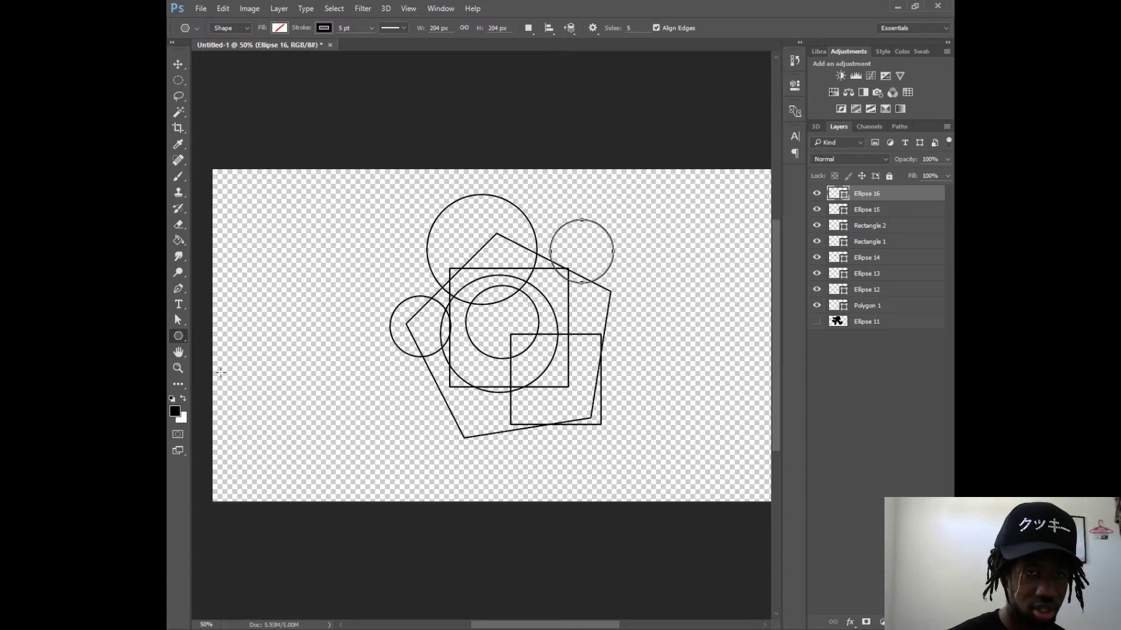
drag(459, 346, 539, 346)
click(619, 29)
text(8)
drag(542, 303, 600, 305)
drag(471, 380, 490, 377)
- Draw a square about 192 px wide between the two upper circles of the design
right_click(178, 336)
click(234, 335)
drag(495, 206, 556, 267)
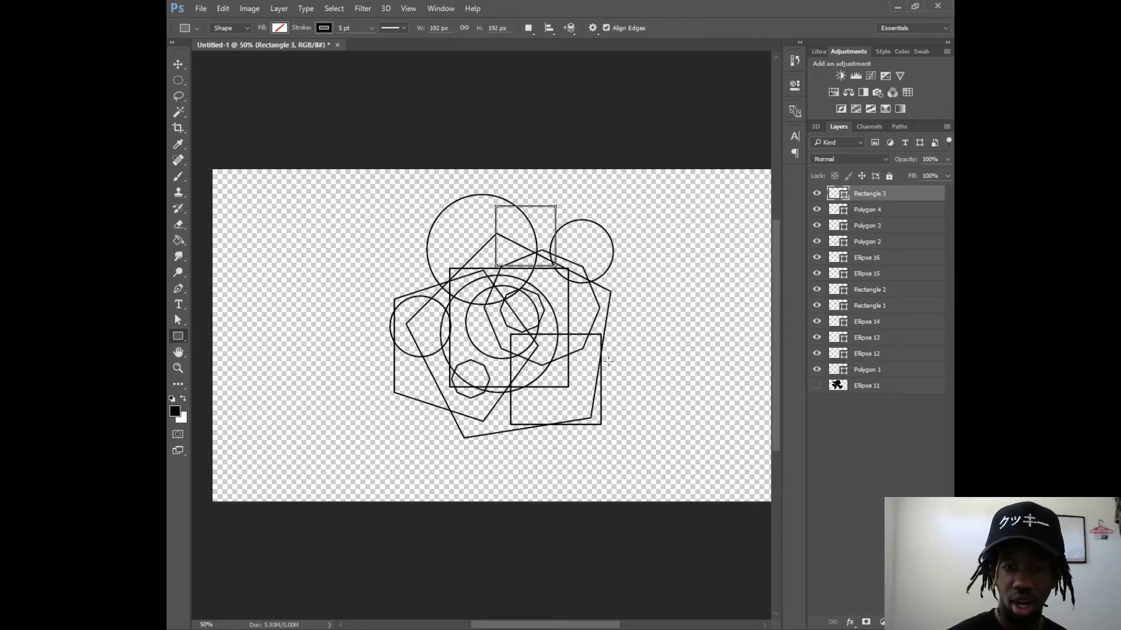
- Merge the visible shape layers from Rectangle 3 down to Polygon 1, and duplicate the merged layer with the original hidden
click(187, 61)
click(509, 126)
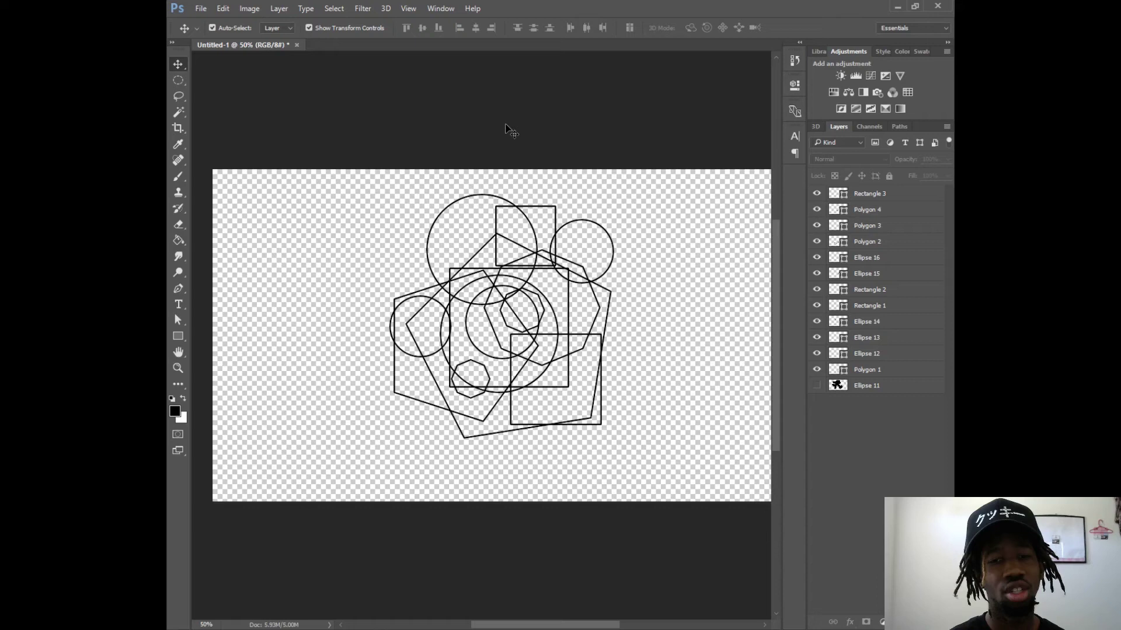
click(882, 193)
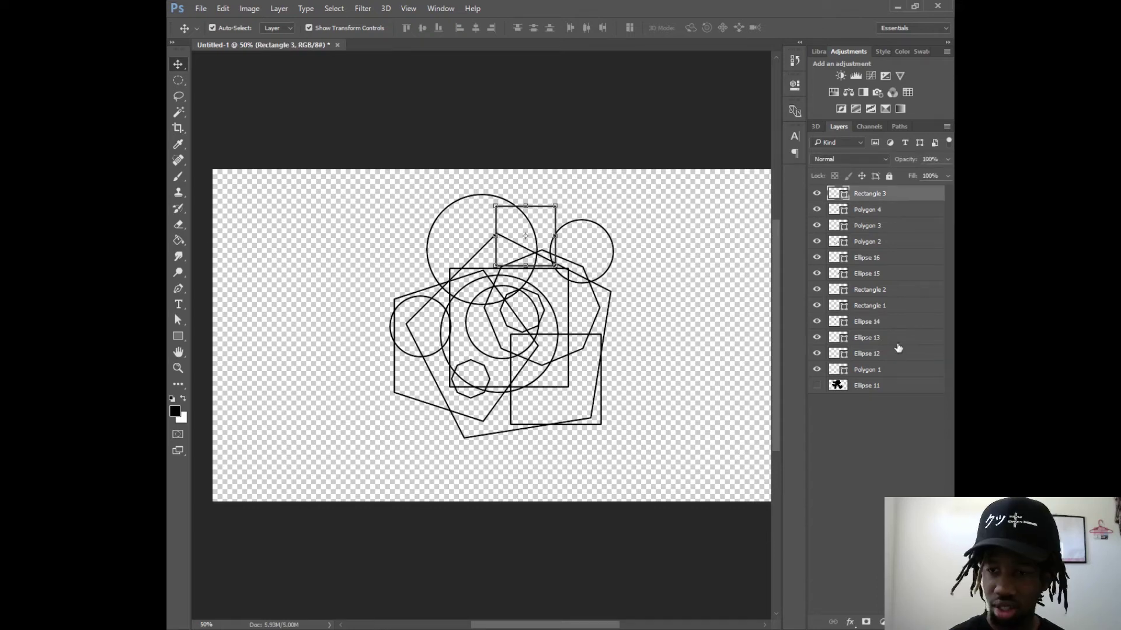
shift+click(892, 372)
right_click(892, 372)
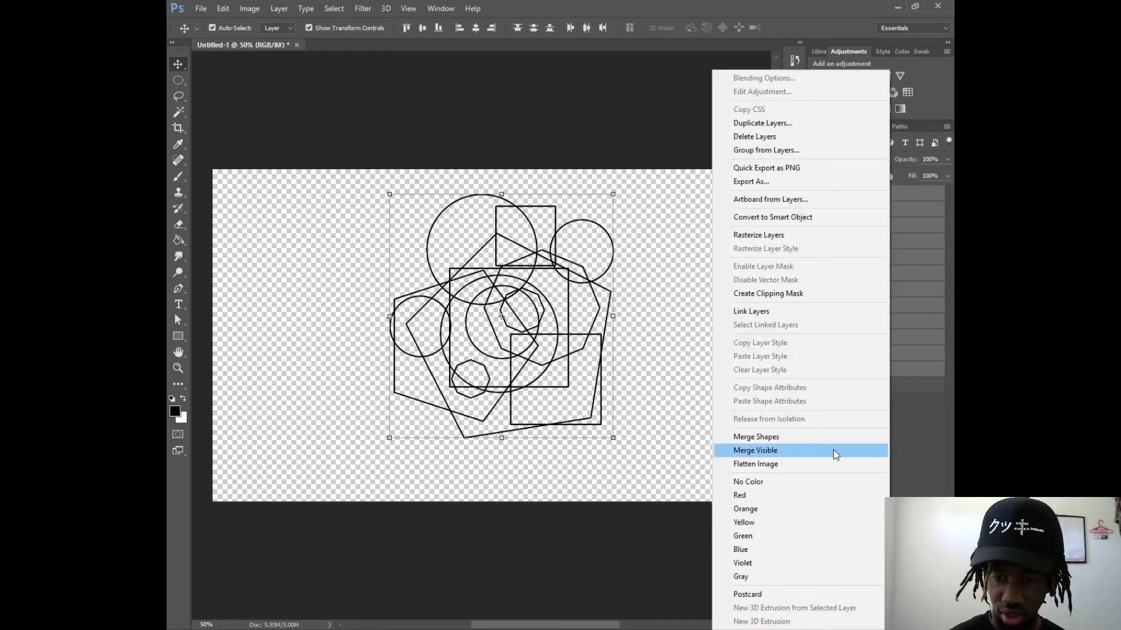
click(836, 455)
- On the Rectangle 3 copy layer, fill the pentagon's upper tip beside the small square and the regions below it with black
key(g)
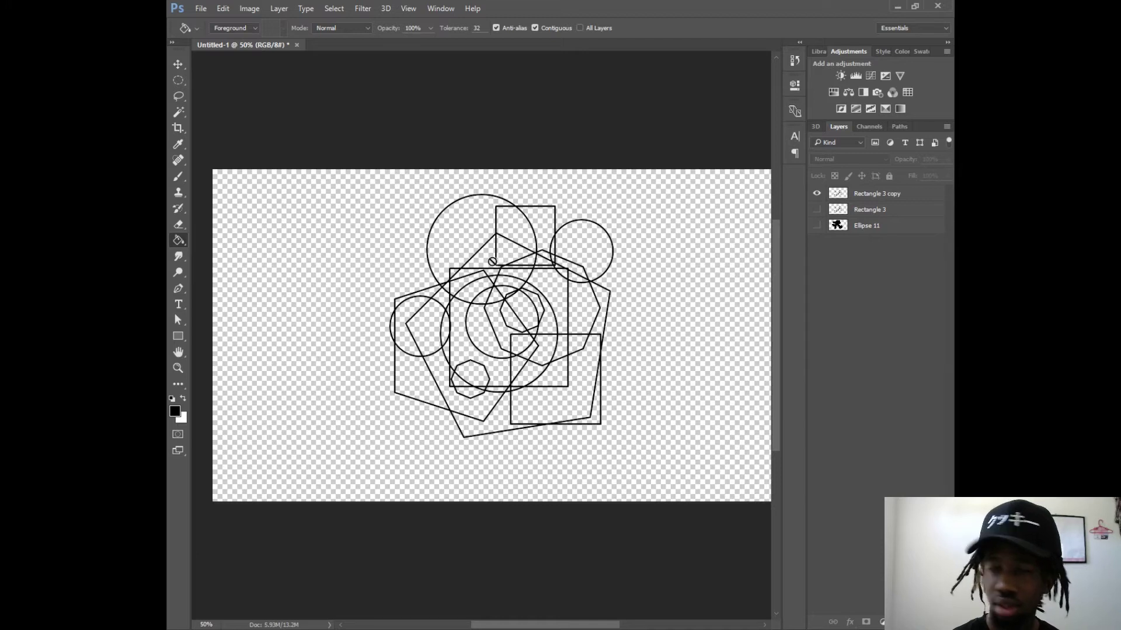
click(888, 195)
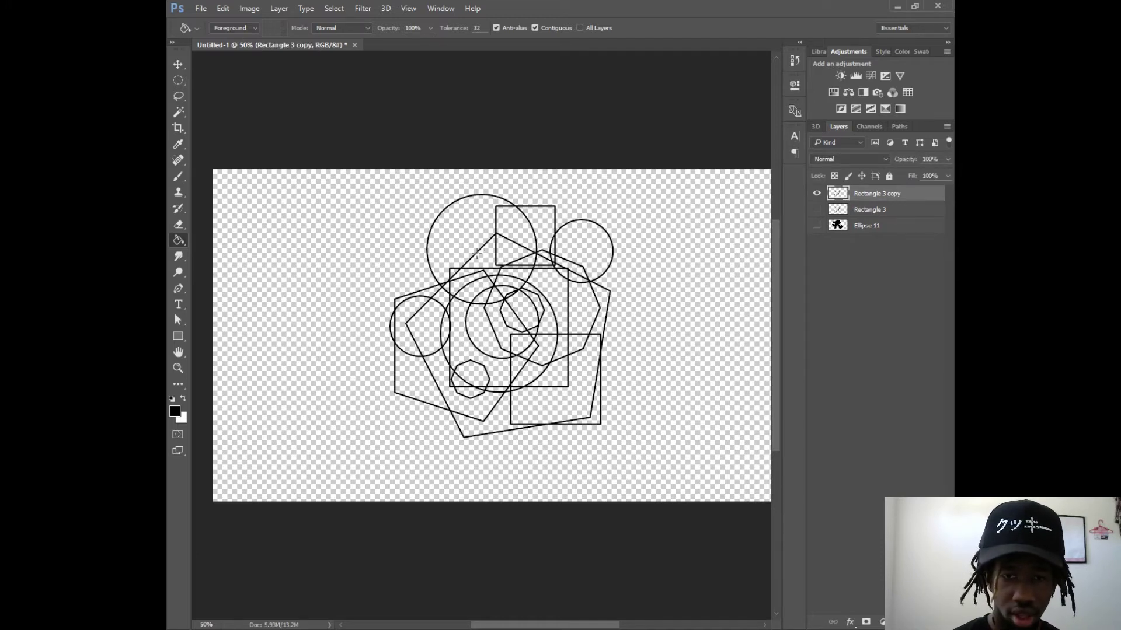
click(488, 263)
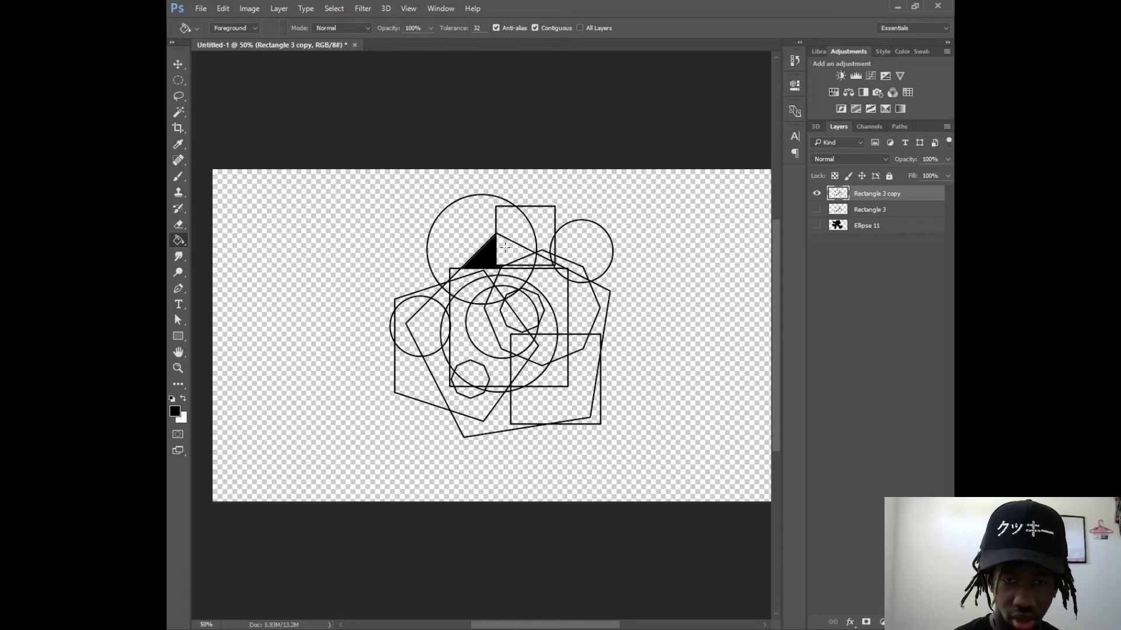
click(464, 274)
click(461, 289)
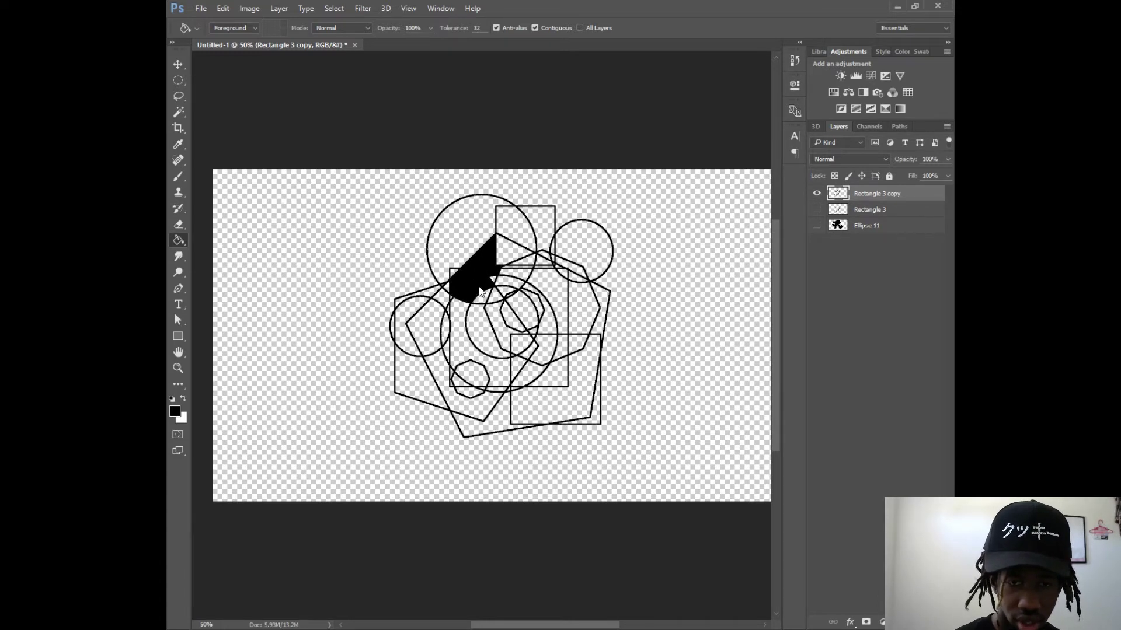
- Fill the left side of the central ring, the regions beneath the central circle and the pentagon's bottom corner with black
click(456, 344)
click(518, 373)
click(499, 409)
click(531, 380)
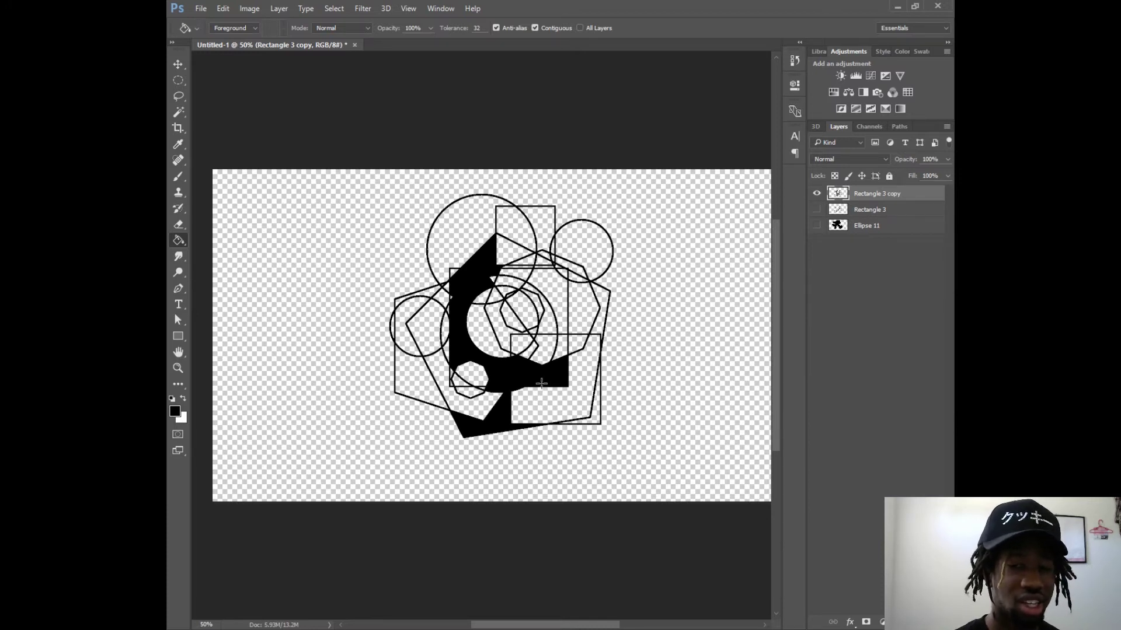
- Fill the inner central circle's left and middle regions, its small octagon and the ring's upper-right part with black
click(480, 328)
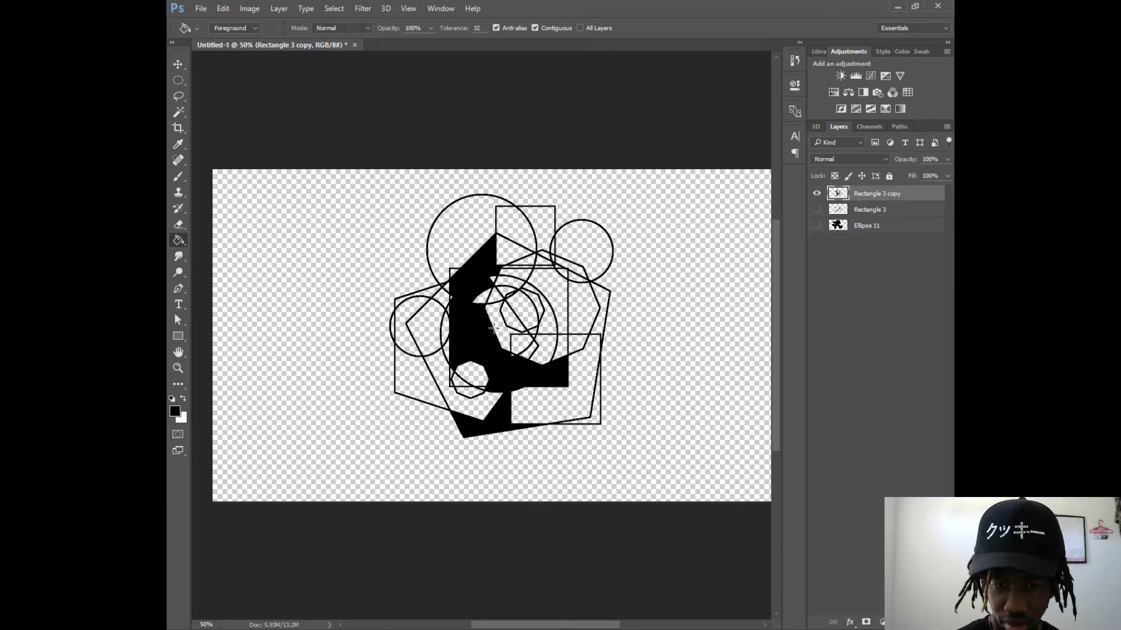
click(500, 339)
click(506, 323)
click(519, 315)
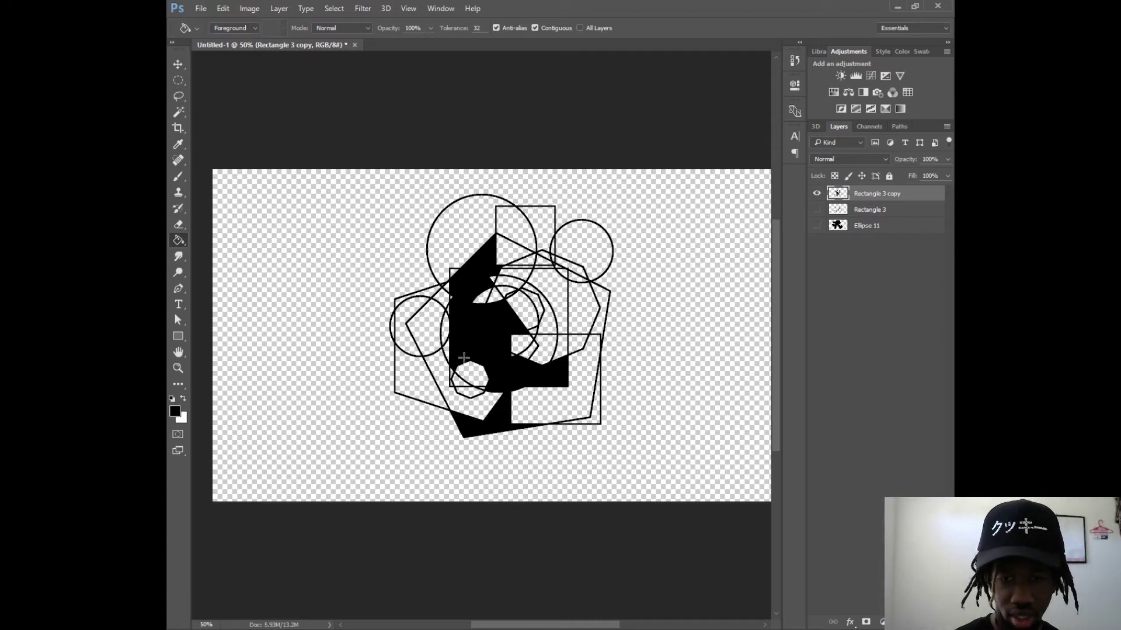
click(519, 310)
click(532, 301)
click(542, 308)
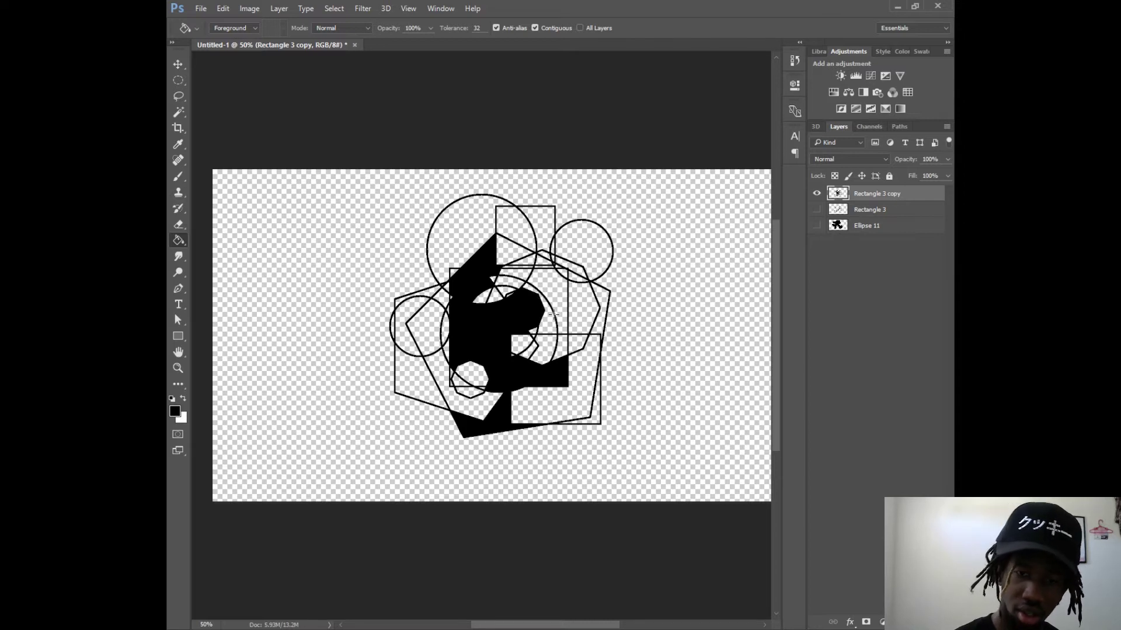
click(553, 316)
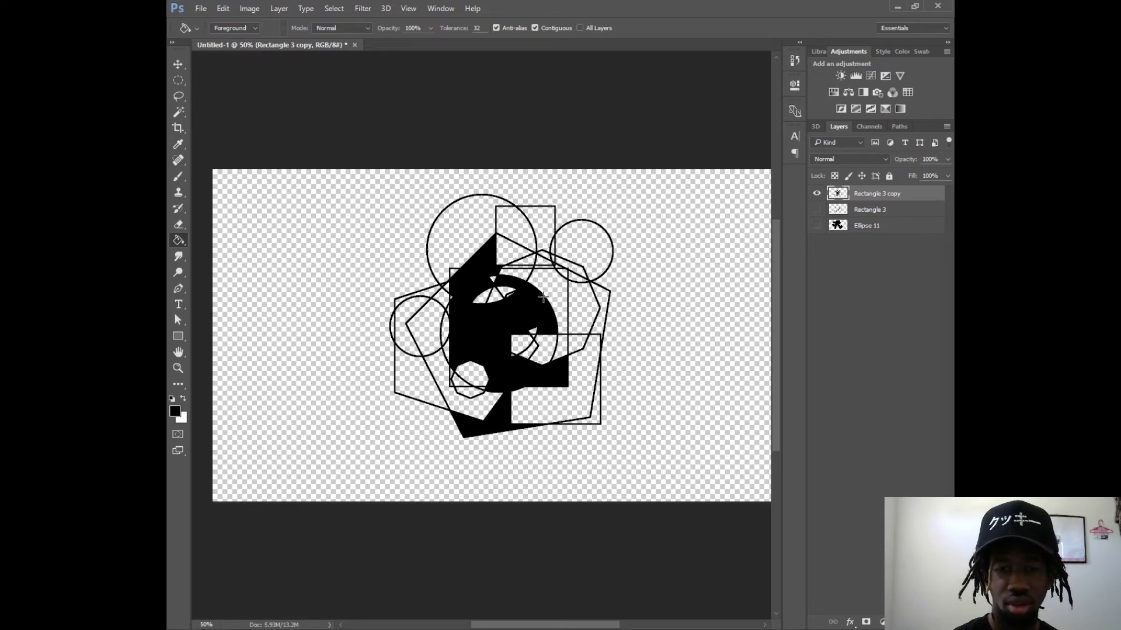
- Fill the large upper circle's area left of the small square with black, and undo a trial fill inside the square
click(481, 238)
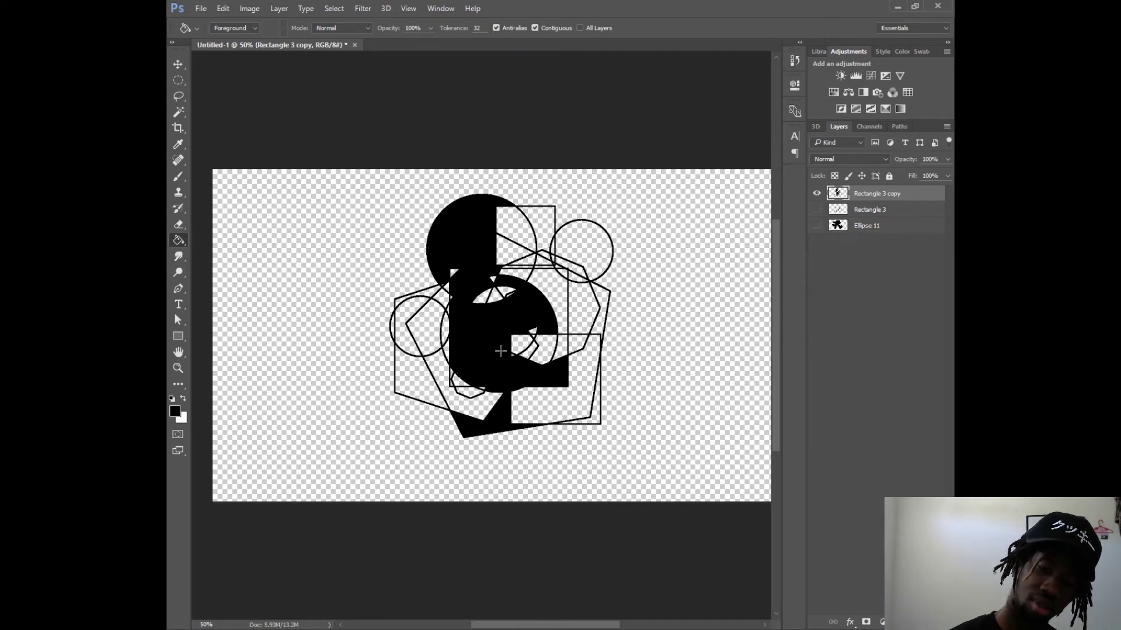
click(513, 246)
key(ctrl+z)
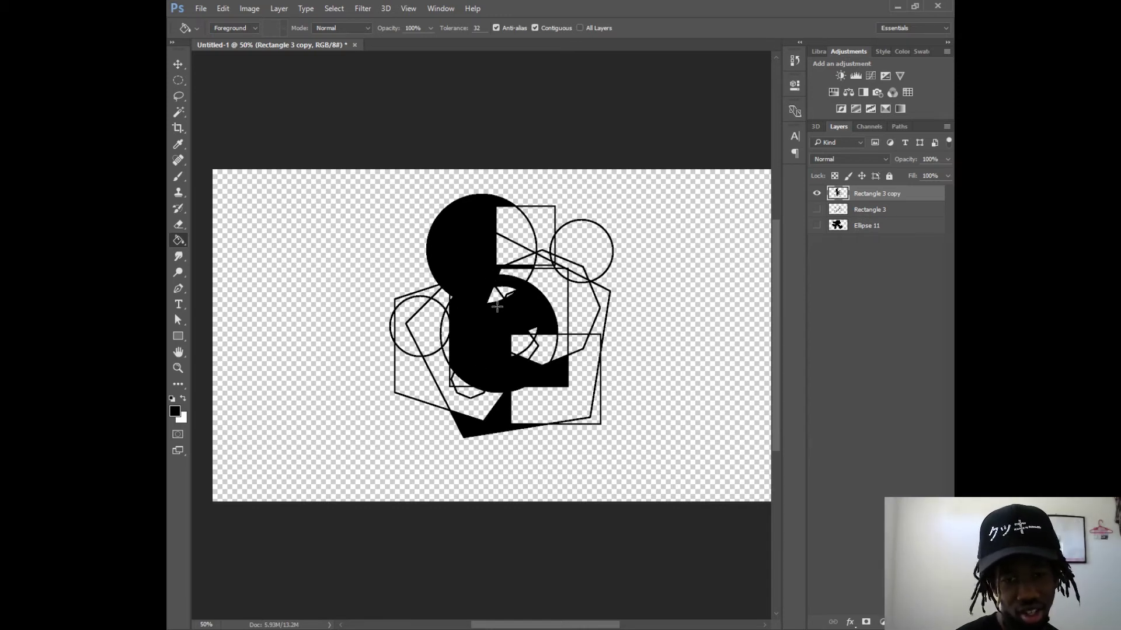
- Fill the pentagon's remaining left, upper and right edge regions with black, undoing a trial fill in the small upper-right circle
click(522, 260)
click(480, 368)
click(430, 340)
click(601, 304)
click(582, 251)
key(ctrl+z)
click(561, 348)
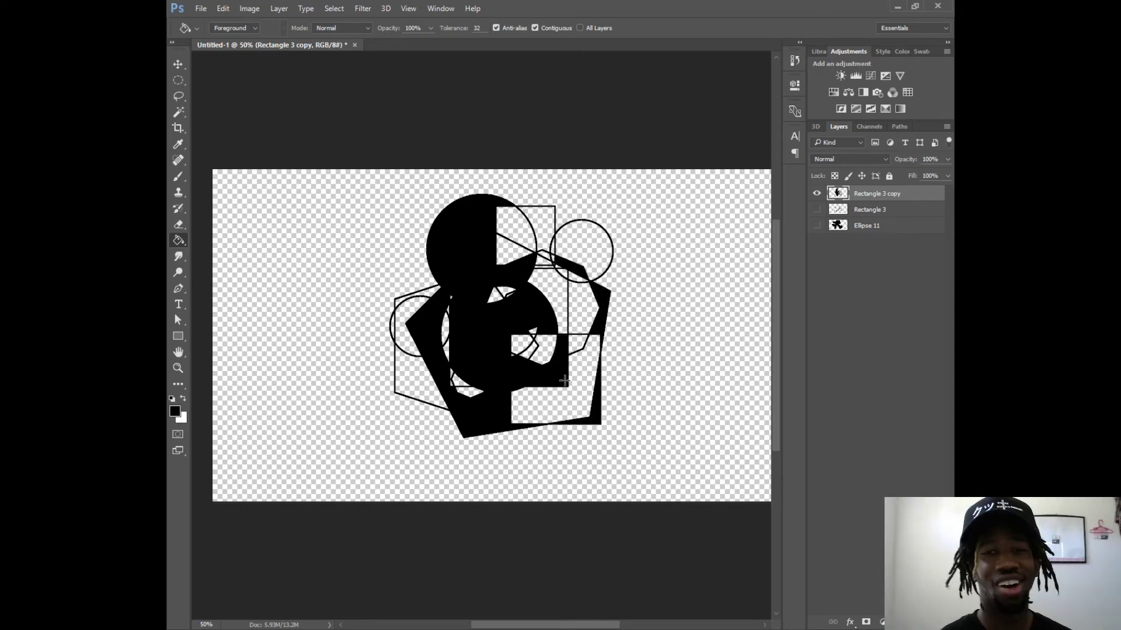
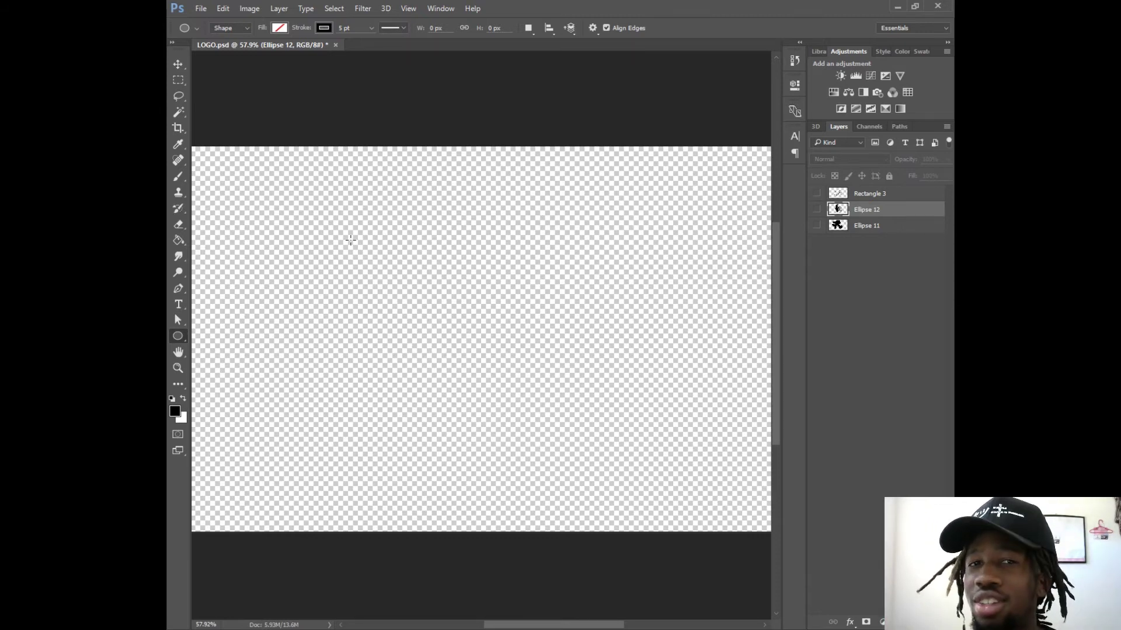
- Draw a vertical stack of five overlapping outlined circles that get smaller towards the top, sharing one vertical center line
mouse_move(401, 68)
mouse_down()
mouse_move(500, 313)
mouse_move(543, 380)
mouse_up()
key(v)
key(u)
mouse_move(453, 214)
mouse_down()
mouse_move(495, 256)
mouse_move(591, 260)
mouse_move(514, 257)
mouse_move(500, 283)
mouse_move(518, 339)
mouse_up()
key(v)
key(u)
key(v)
drag(518, 379, 518, 393)
click(485, 228)
drag(495, 215, 483, 250)
click(701, 28)
key(u)
drag(407, 322, 542, 456)
- Add a horizontal row of four equal overlapping circles across the base of the stack
mouse_move(461, 290)
mouse_down()
mouse_move(401, 507)
mouse_move(499, 406)
mouse_up()
key(v)
mouse_move(405, 483)
mouse_down()
mouse_move(458, 482)
mouse_move(440, 463)
mouse_move(525, 444)
mouse_up()
- Draw a smaller circle inside the left middle base circle, and duplicate it for the right middle base circle
key(u)
drag(413, 438, 485, 508)
right_click(874, 193)
click(817, 138)
key(Return)
- Draw three inner circles along the stack's center line, the largest about 170 px wide, and merge all outlines into a duplicated layer
drag(542, 322, 552, 310)
key(Return)
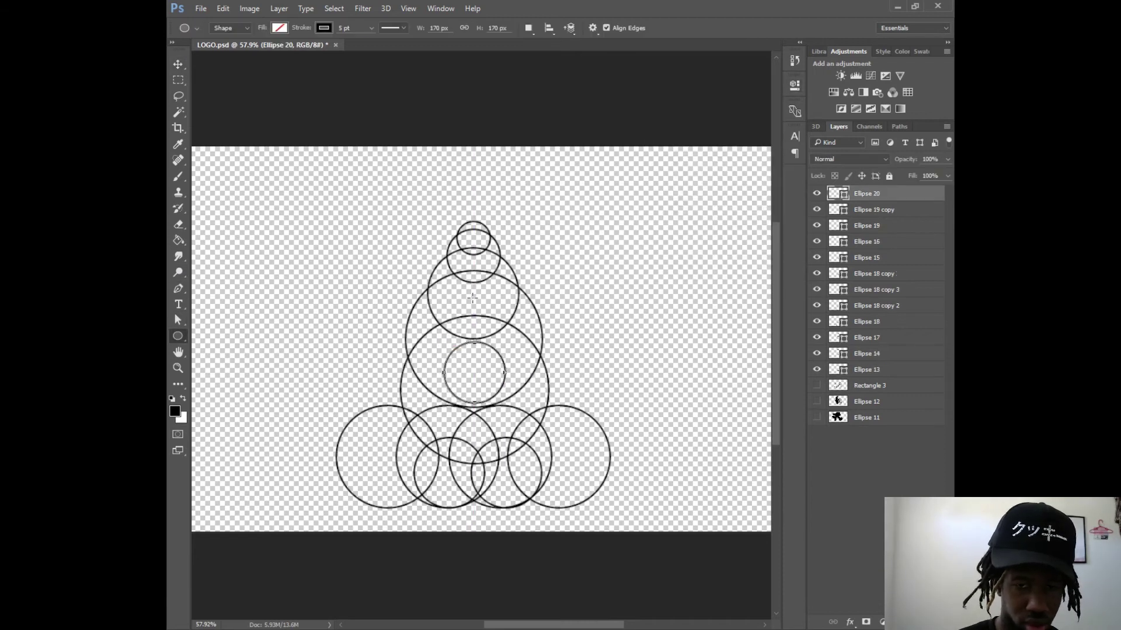
drag(473, 299, 491, 317)
drag(472, 263, 480, 271)
key(v)
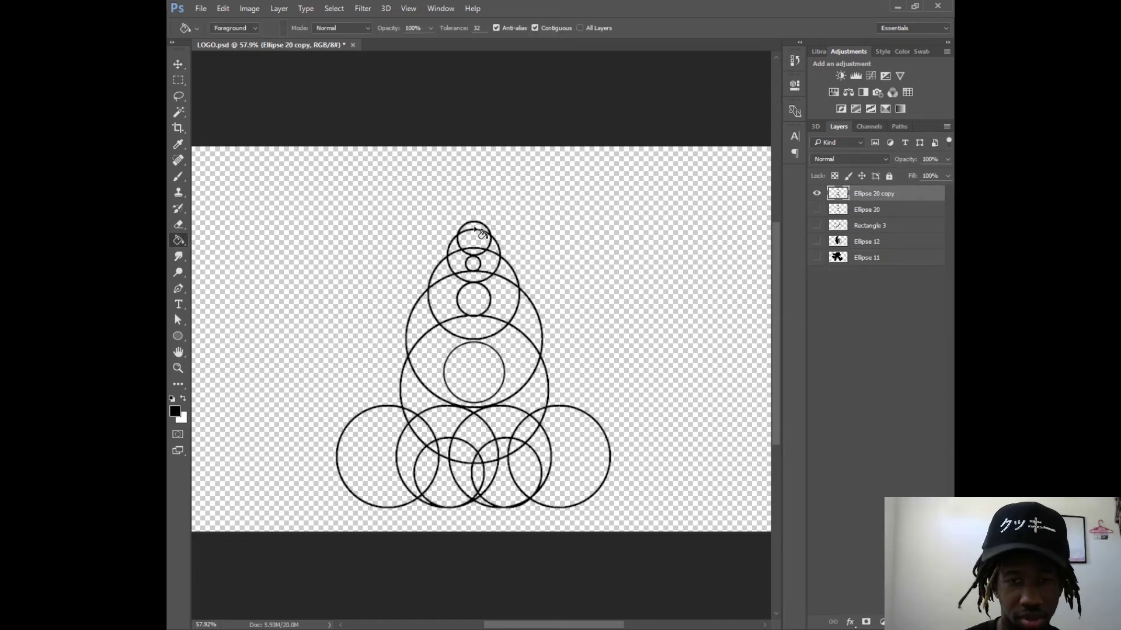
- Fill the top circle and the second circle of the stack with black, leaving the smallest inner circle empty
click(475, 229)
click(476, 239)
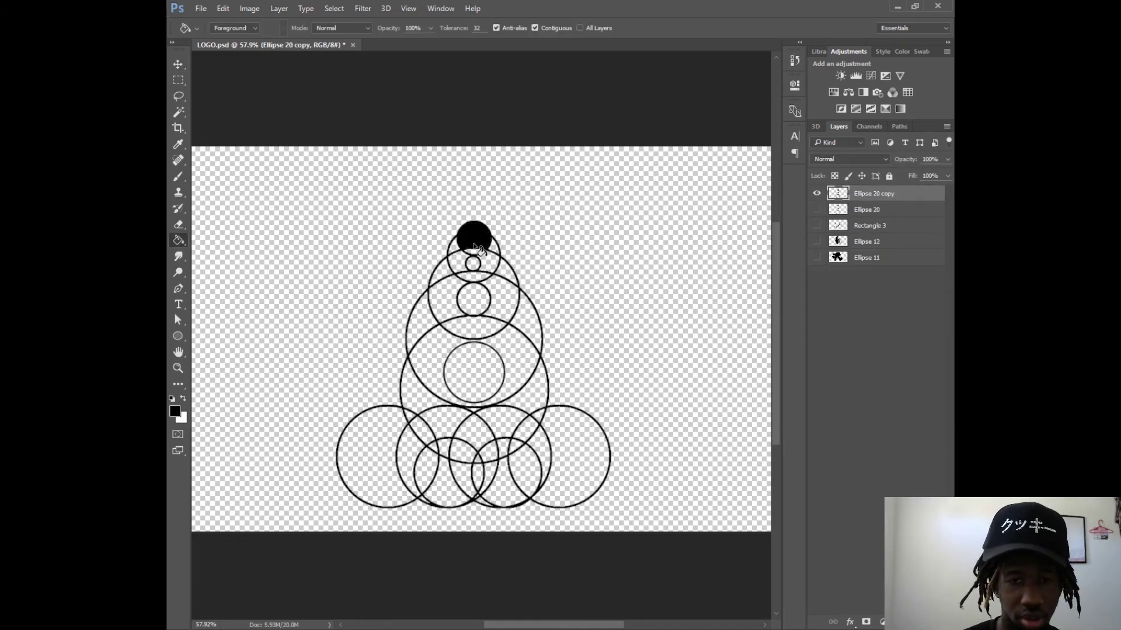
click(494, 257)
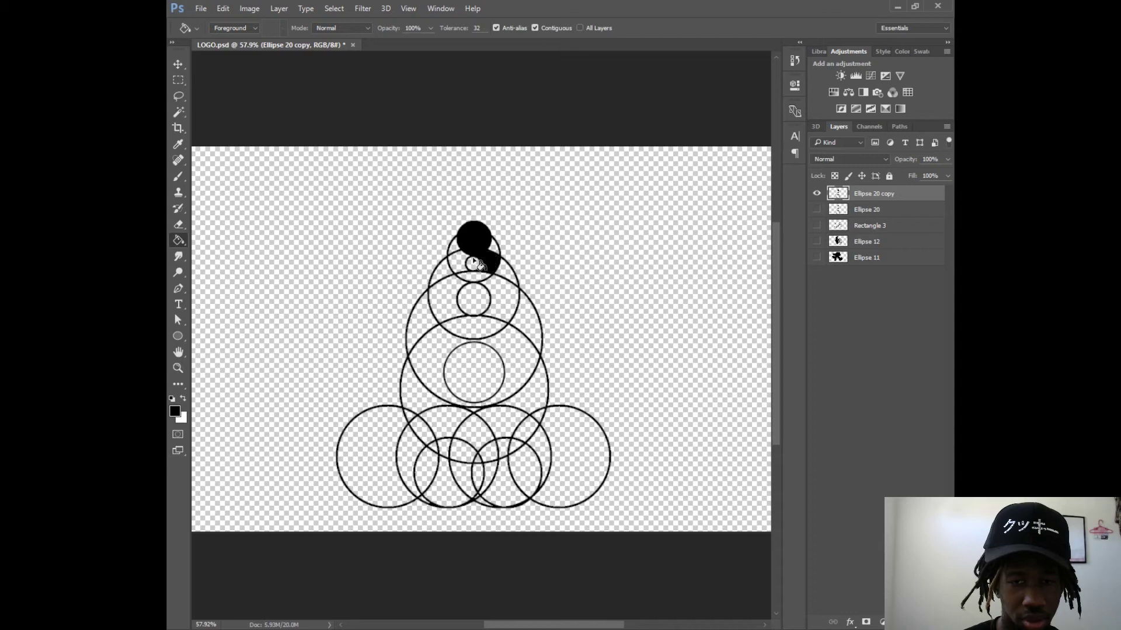
click(453, 257)
click(471, 277)
click(476, 281)
- Fill the third stack circle and the overlap of the two largest circles with black, leaving their inner circles empty
click(450, 299)
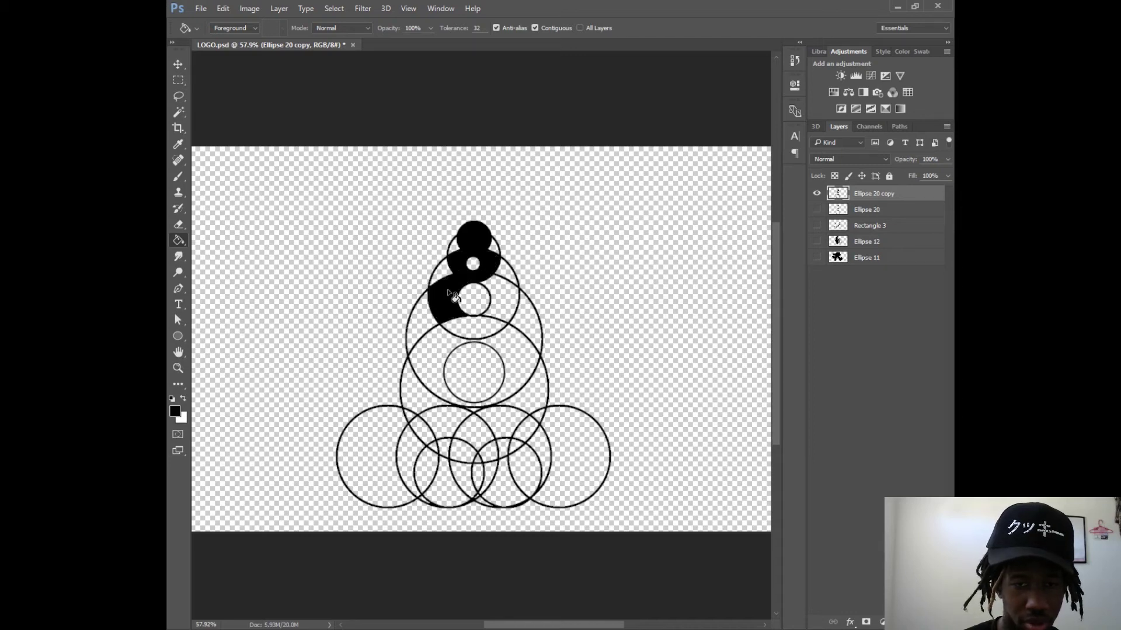
click(501, 299)
click(505, 321)
click(490, 328)
click(439, 346)
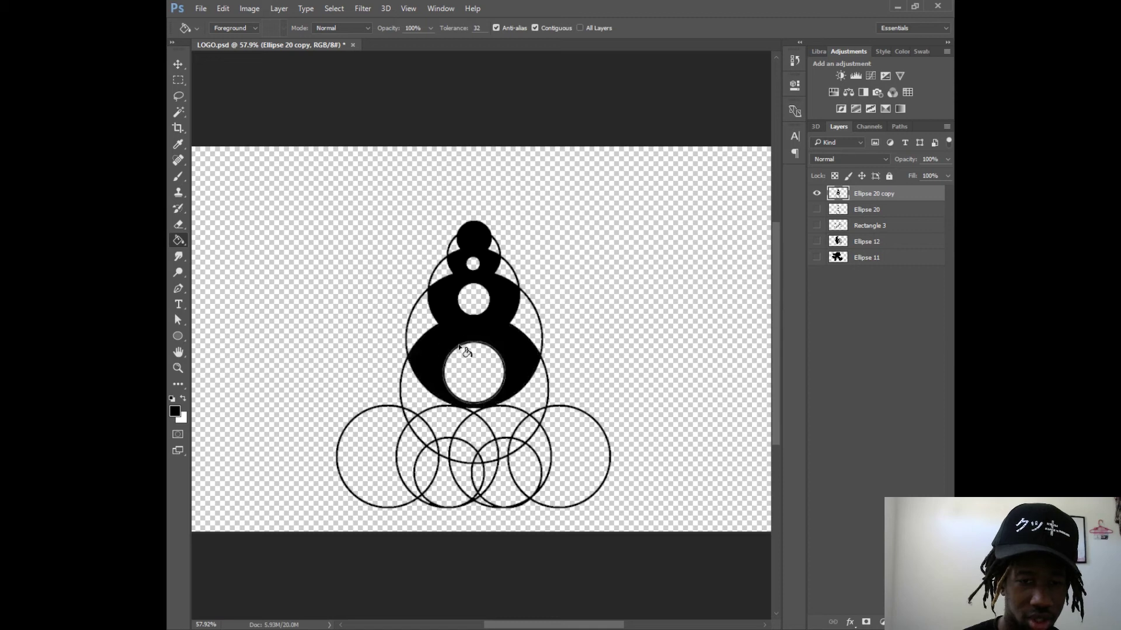
- Fill the leftover crescents on both sides of the four upper stack circles with black
click(437, 319)
click(508, 314)
click(489, 304)
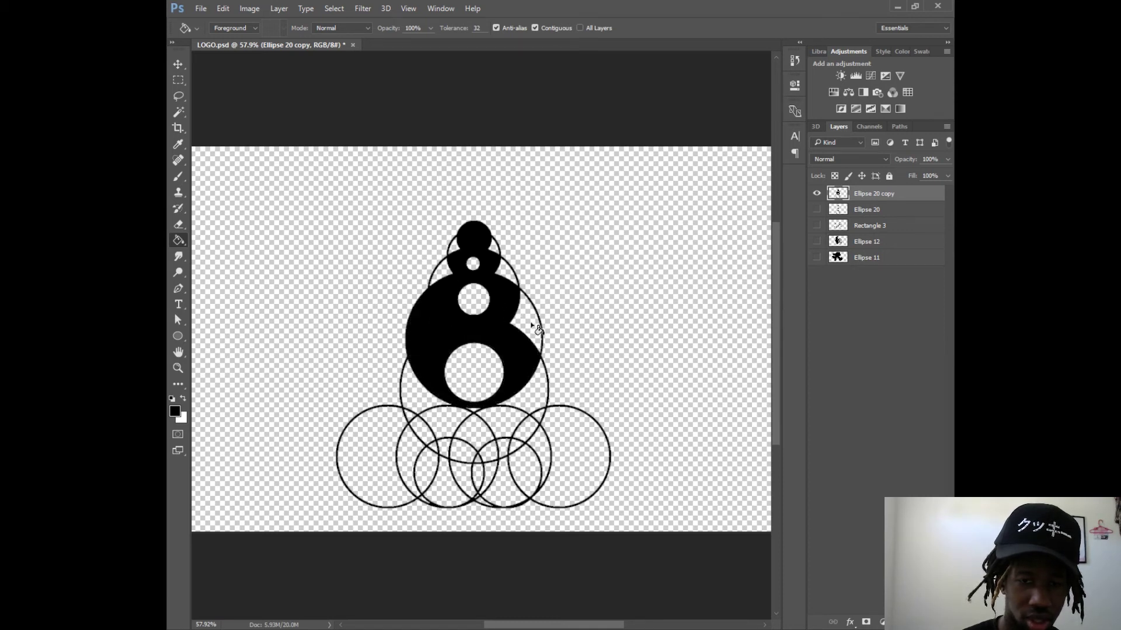
click(513, 283)
click(450, 273)
click(459, 246)
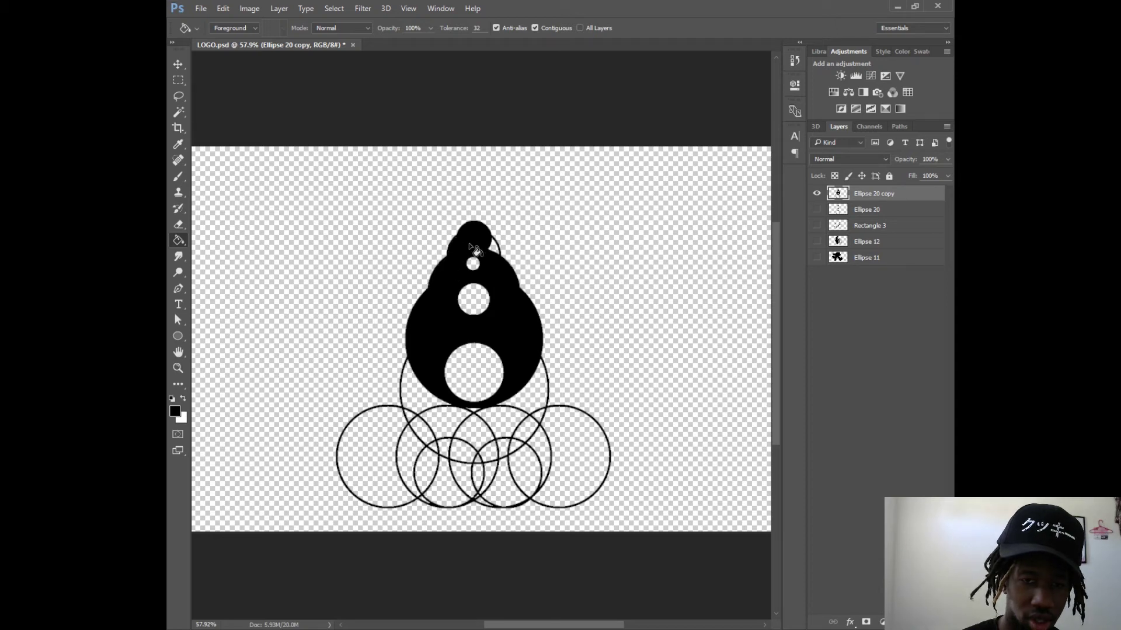
click(495, 250)
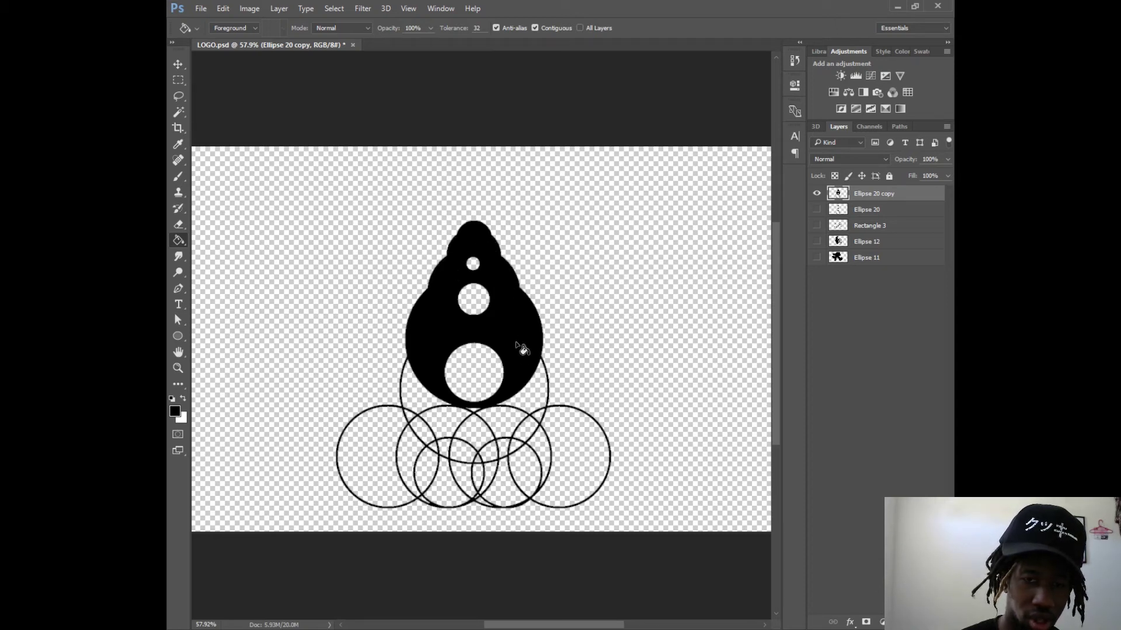
- Fill both sides of the lowest stack circle and its overlaps with the two middle base circles with black
click(540, 389)
click(423, 391)
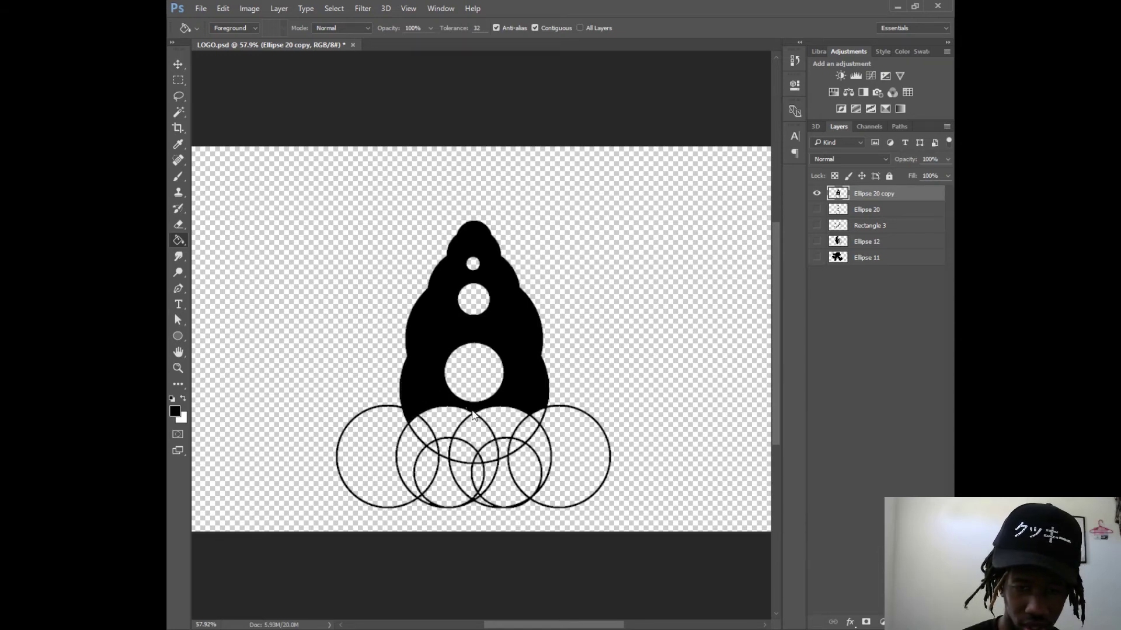
click(502, 419)
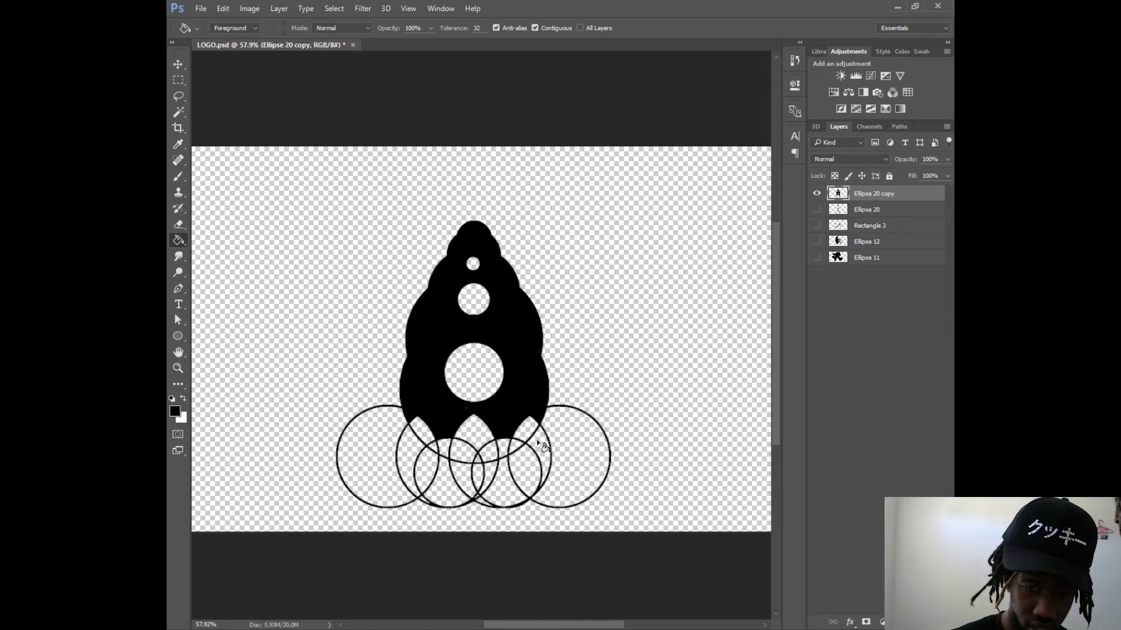
- Try filling the two narrow leg shapes within the middle base circles with black
click(501, 482)
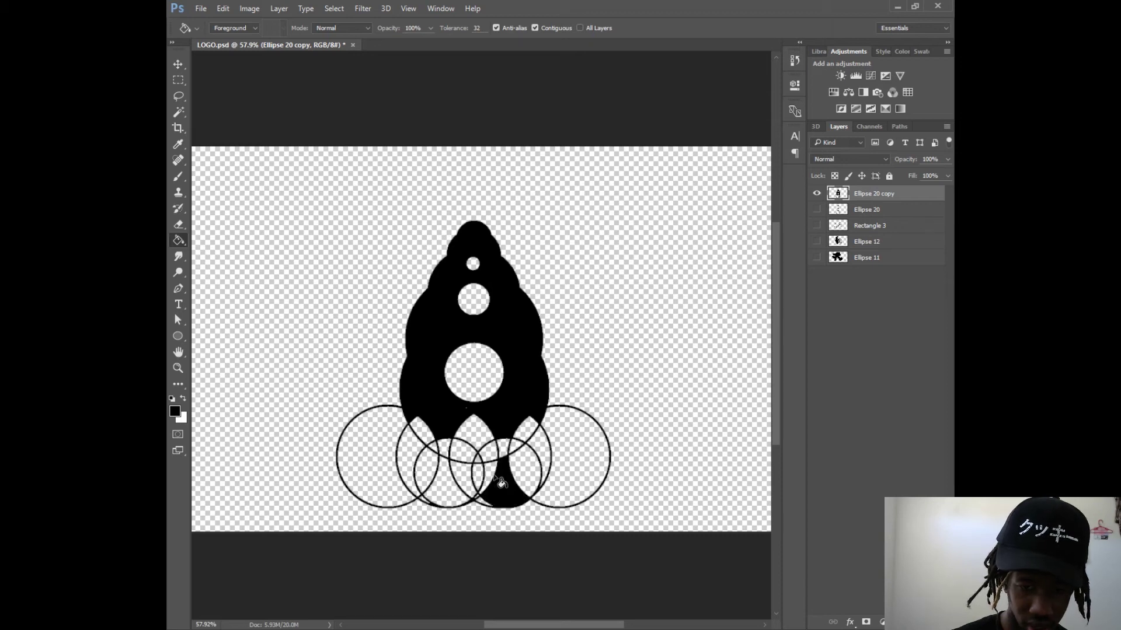
click(481, 478)
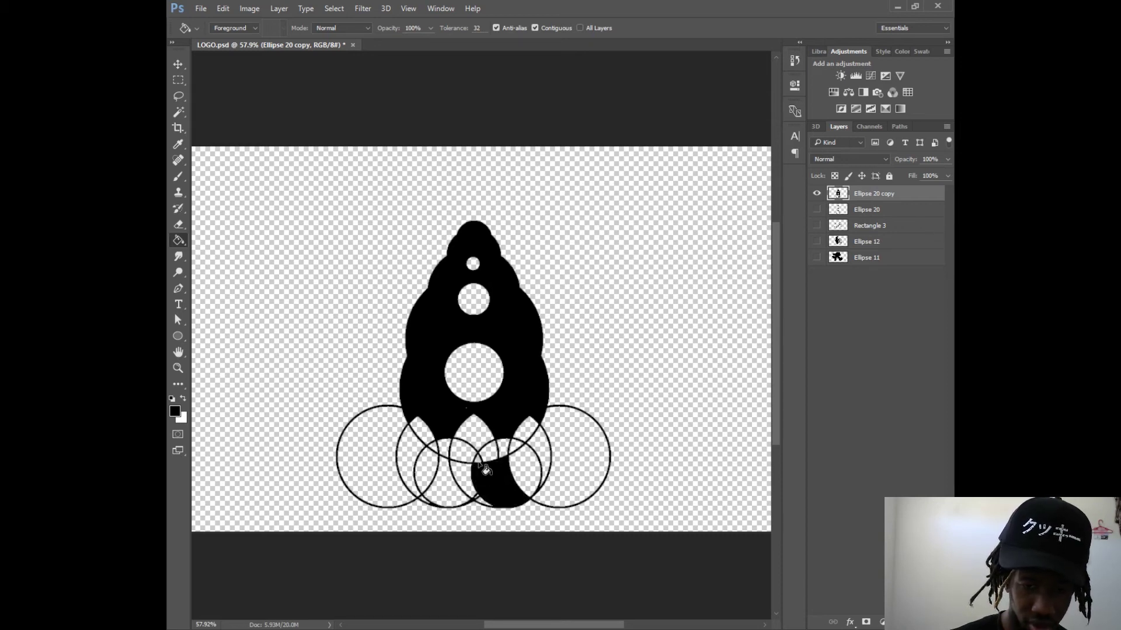
key(ctrl+z)
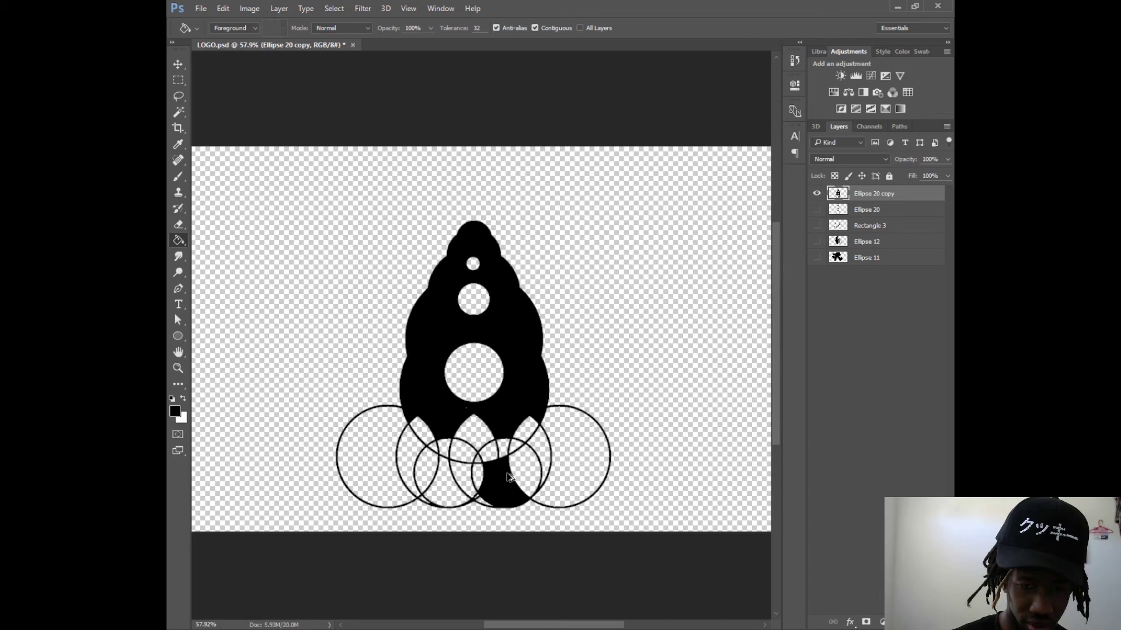
click(506, 456)
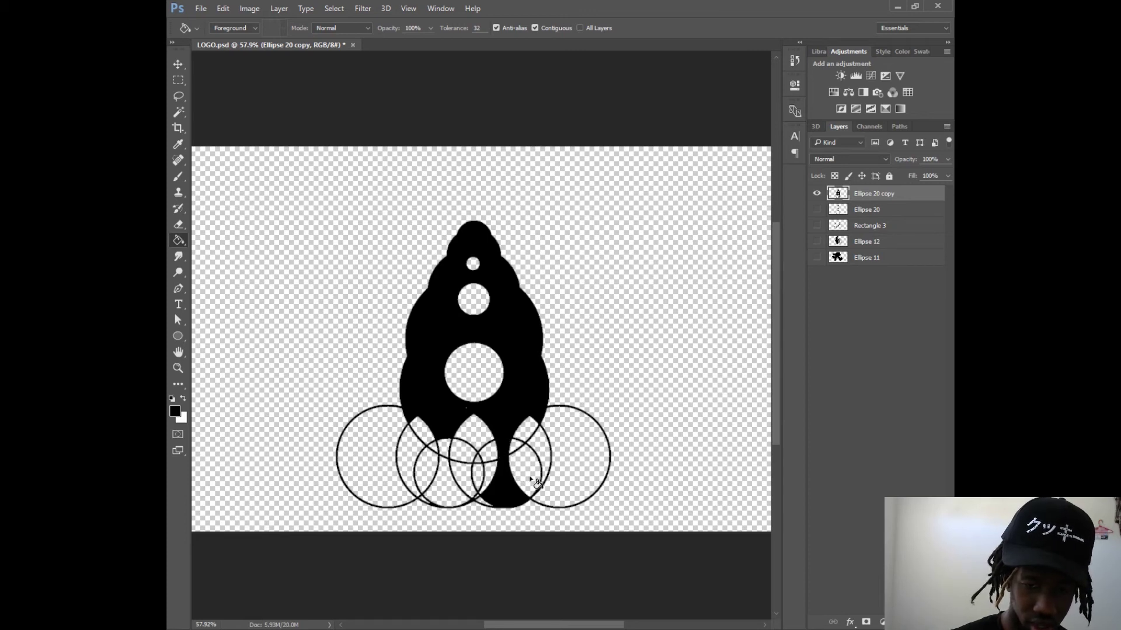
click(449, 452)
click(452, 496)
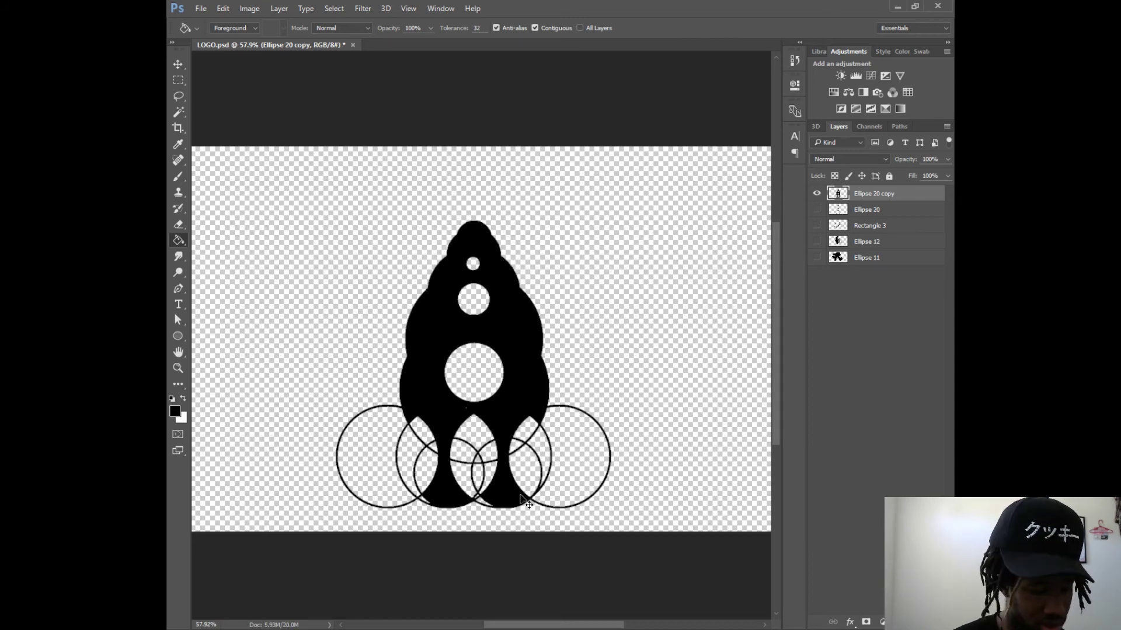
- Undo the black fills of the two narrow legs
key(ctrl+alt+z)
key(ctrl+alt+z)
key(ctrl+alt+z)
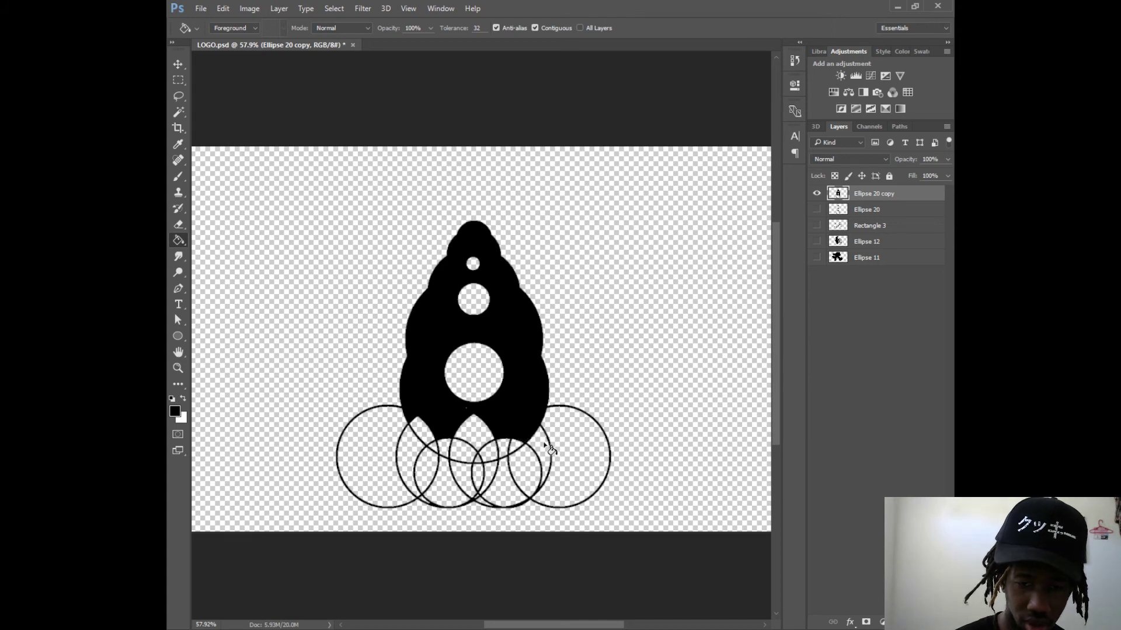
- Fill the outer crescents around the two small base circles and the whole central overlap of the middle base circles with black
click(411, 458)
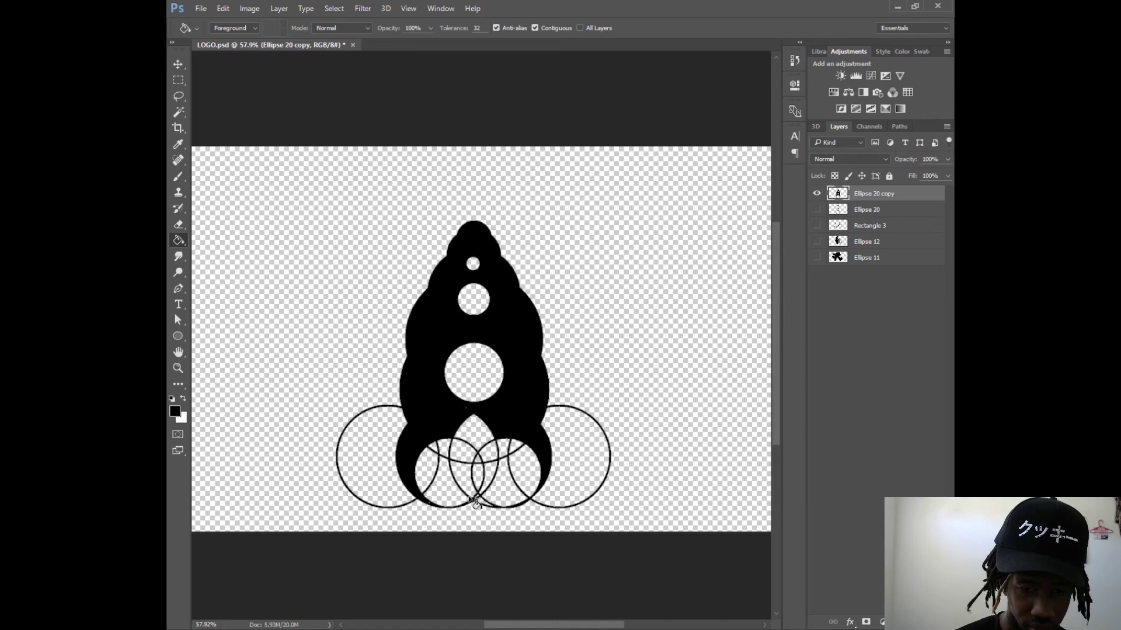
click(473, 449)
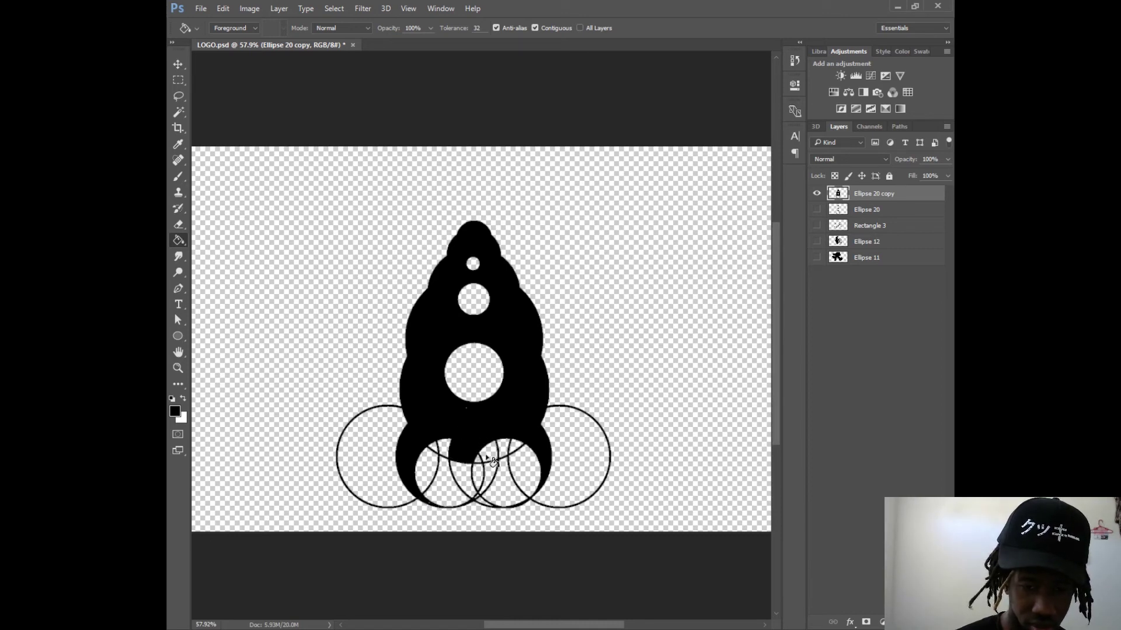
click(479, 473)
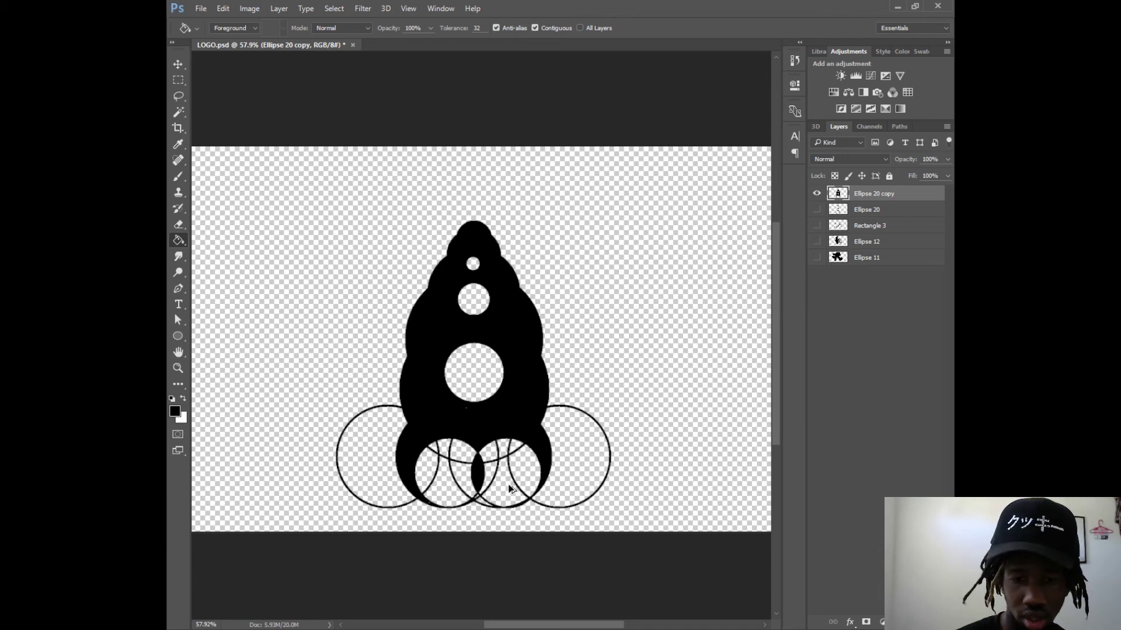
click(490, 458)
click(472, 464)
click(470, 476)
click(487, 480)
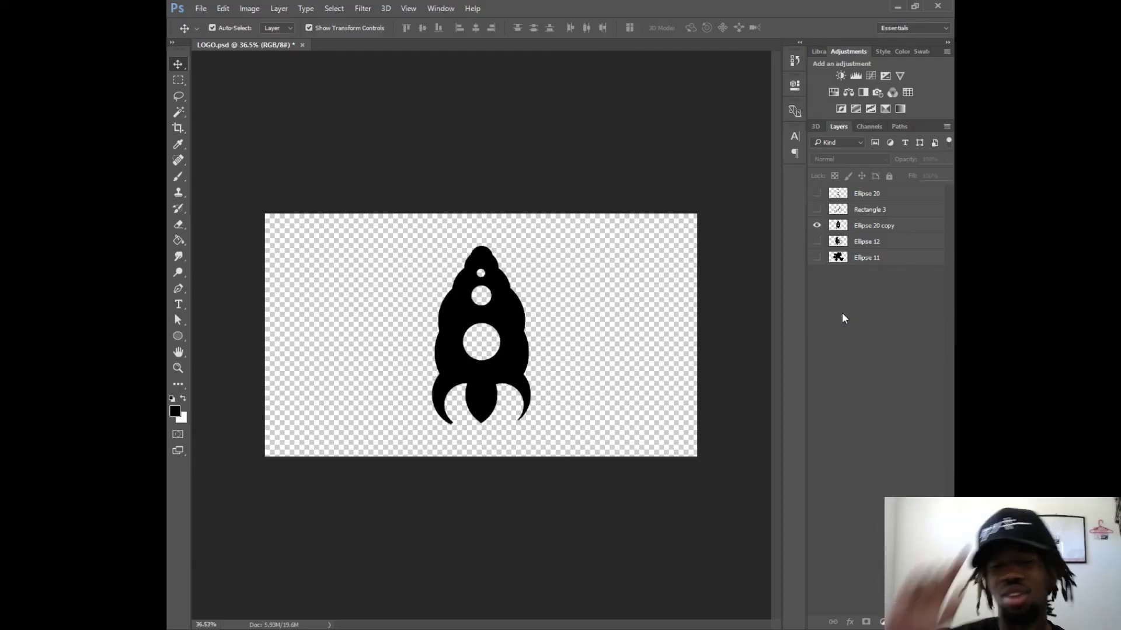
- Try rotating the rocket silhouette upside down about its centre
click(858, 227)
drag(545, 242, 407, 451)
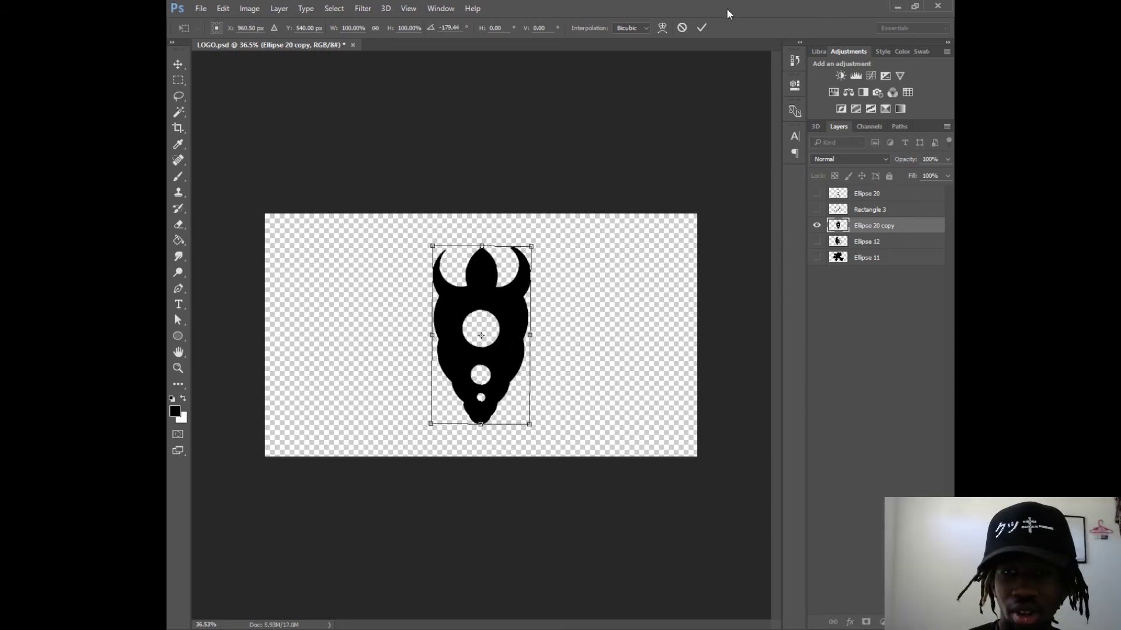
click(681, 28)
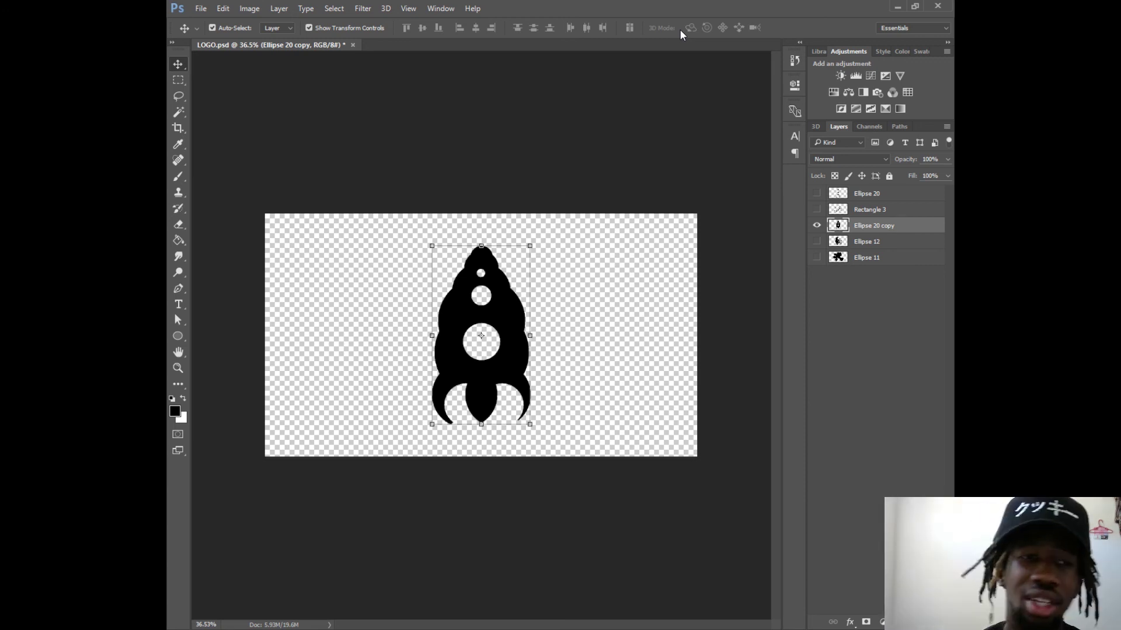
- Try adding a new guide to the canvas and deselect the rocket layer
click(408, 8)
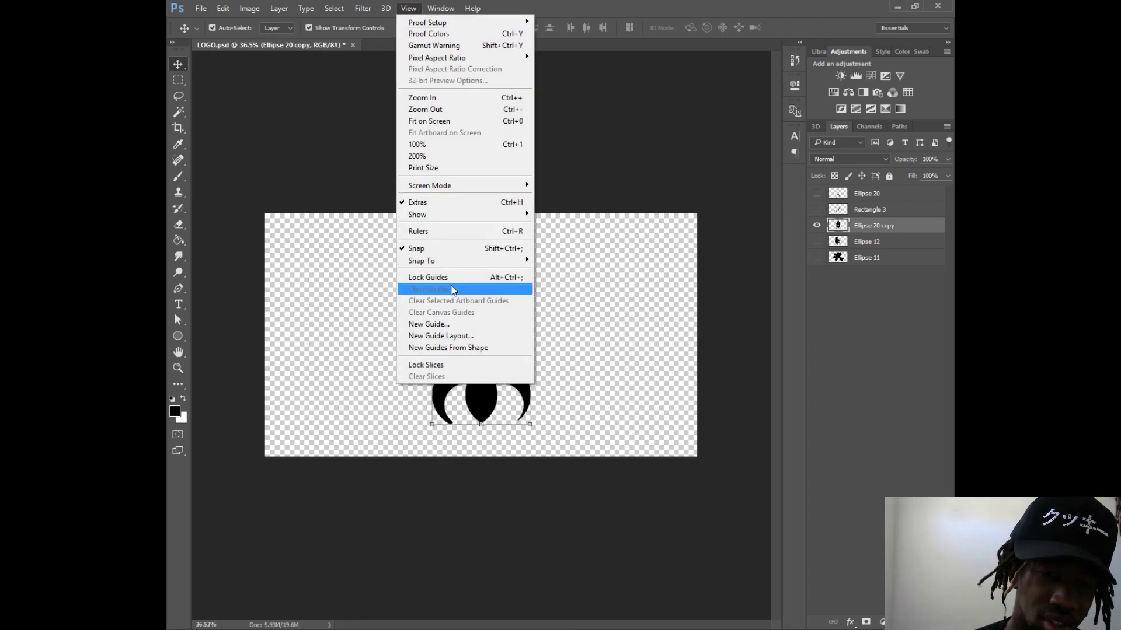
click(454, 326)
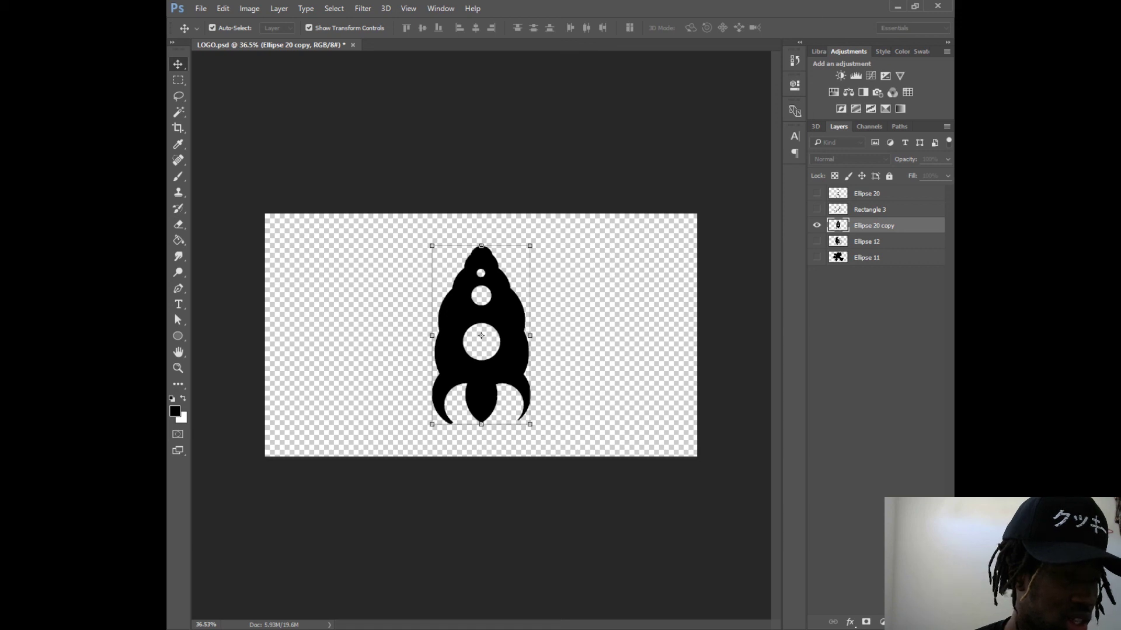
key(Return)
key(w)
key(ctrl+z)
click(823, 281)
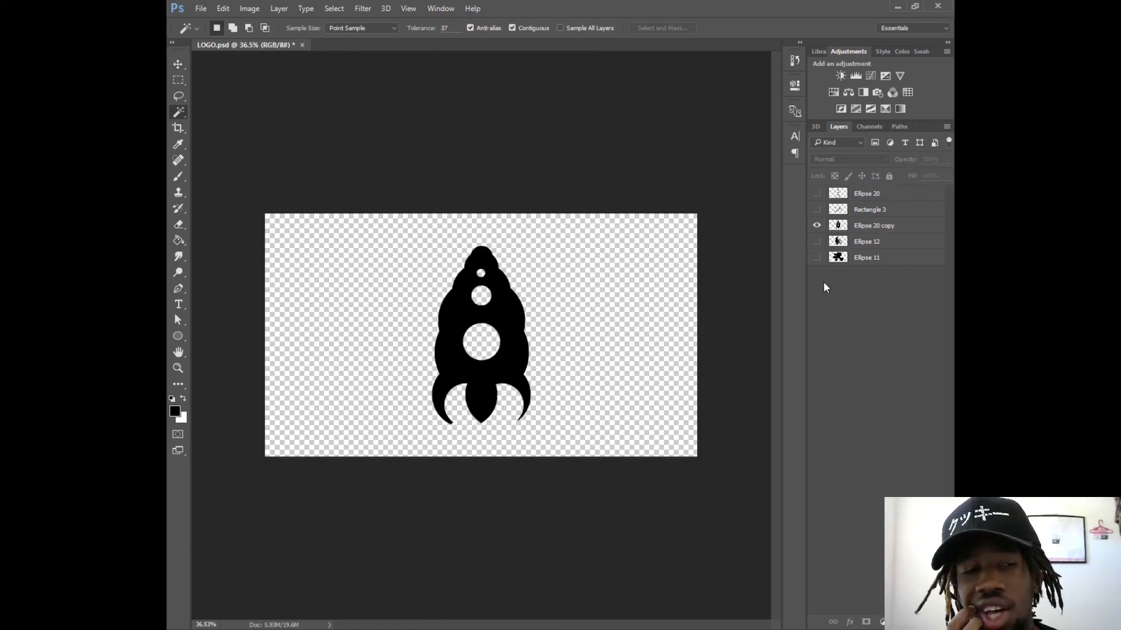